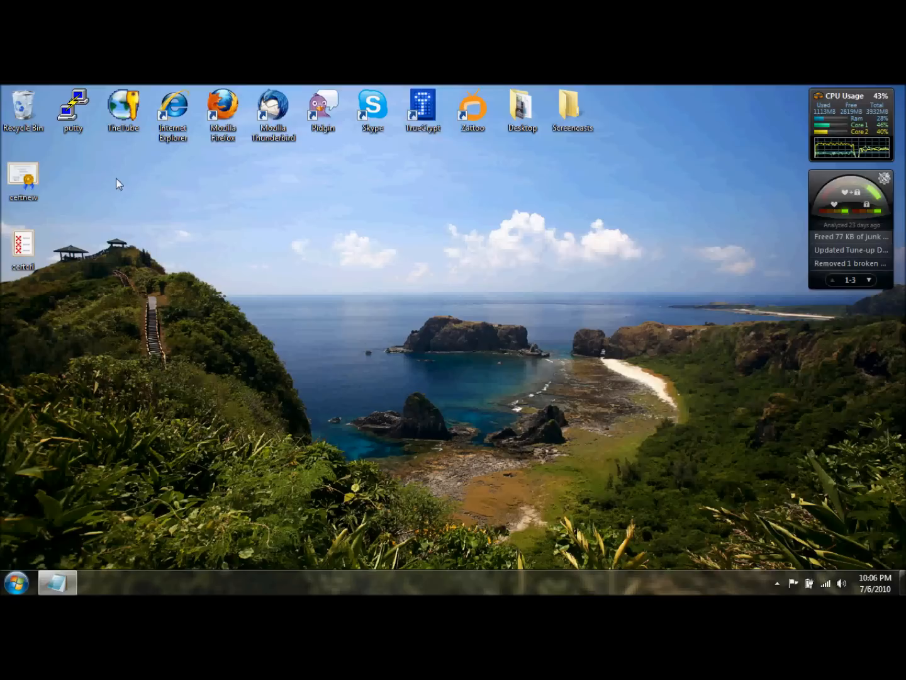
drag(65, 154, 21, 254)
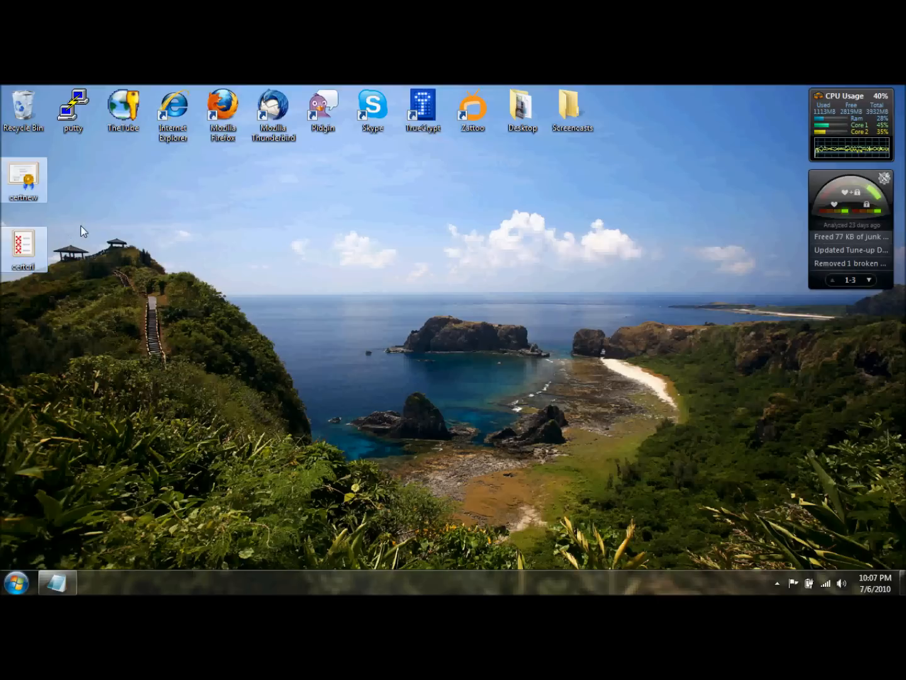
Search the installed programs for mmc and open the management console
click(17, 583)
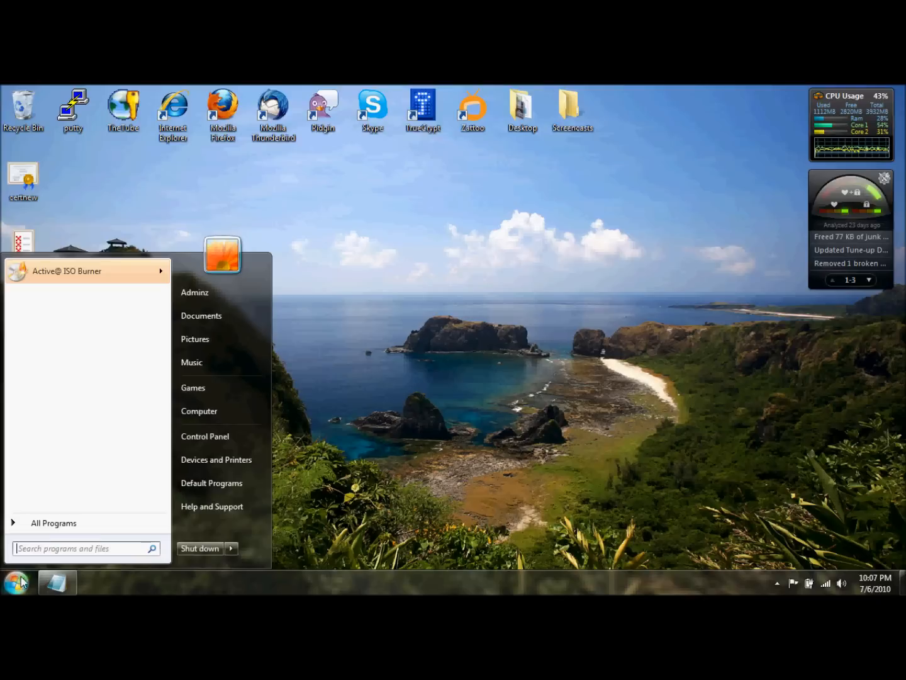
click(73, 551)
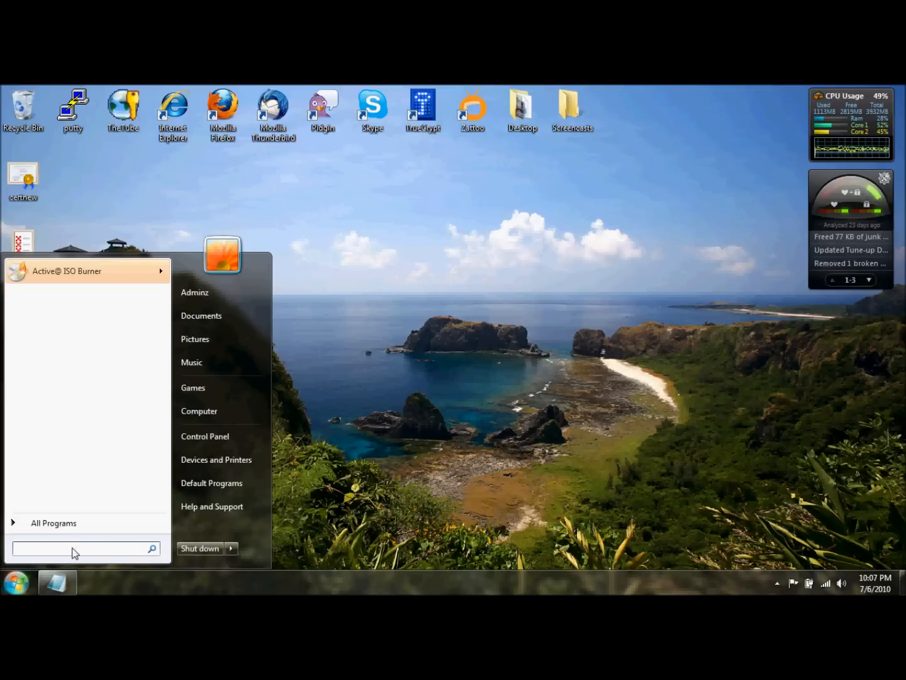
text(mm)
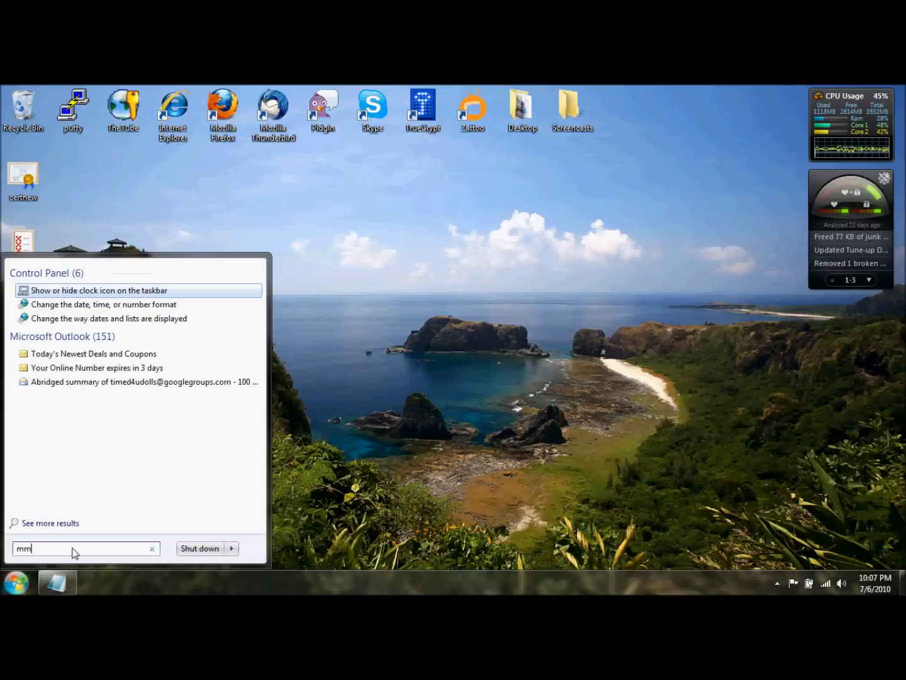
text(c)
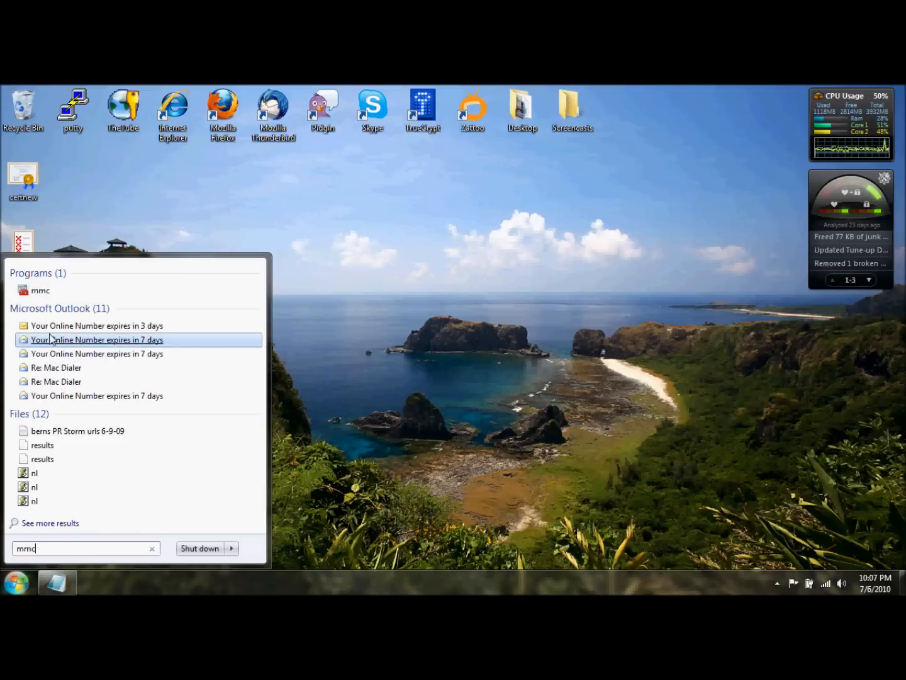
click(40, 291)
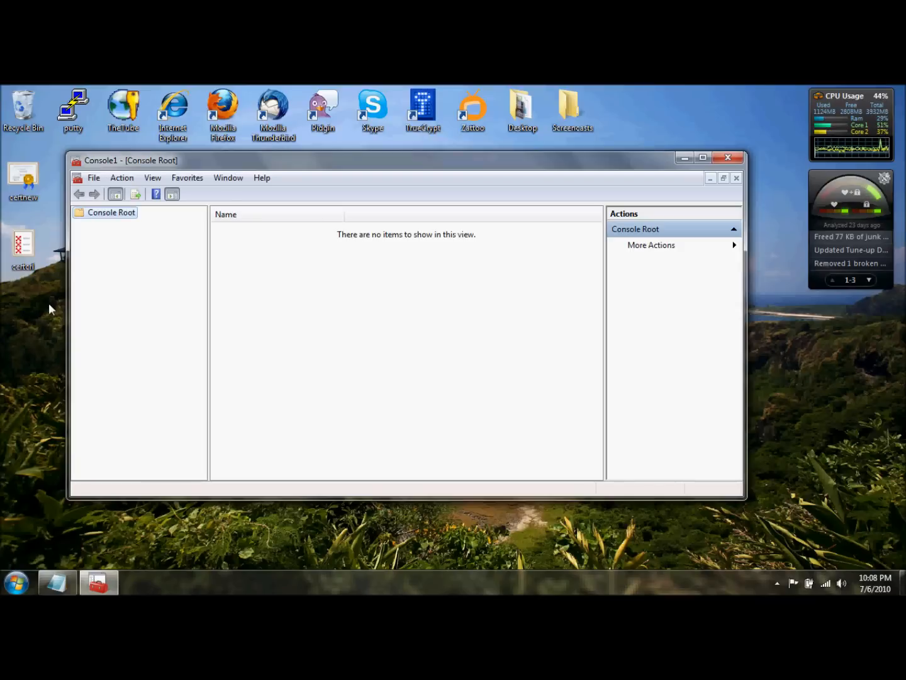
Add the Certificates snap-in to the console's selected snap-ins, managing certificates for My user account
click(96, 179)
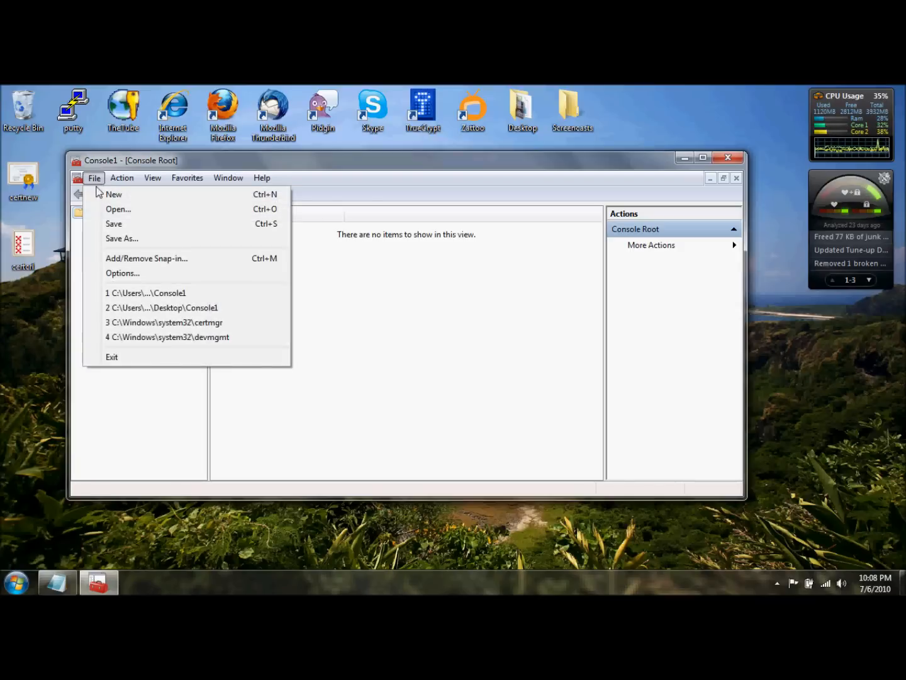
click(127, 259)
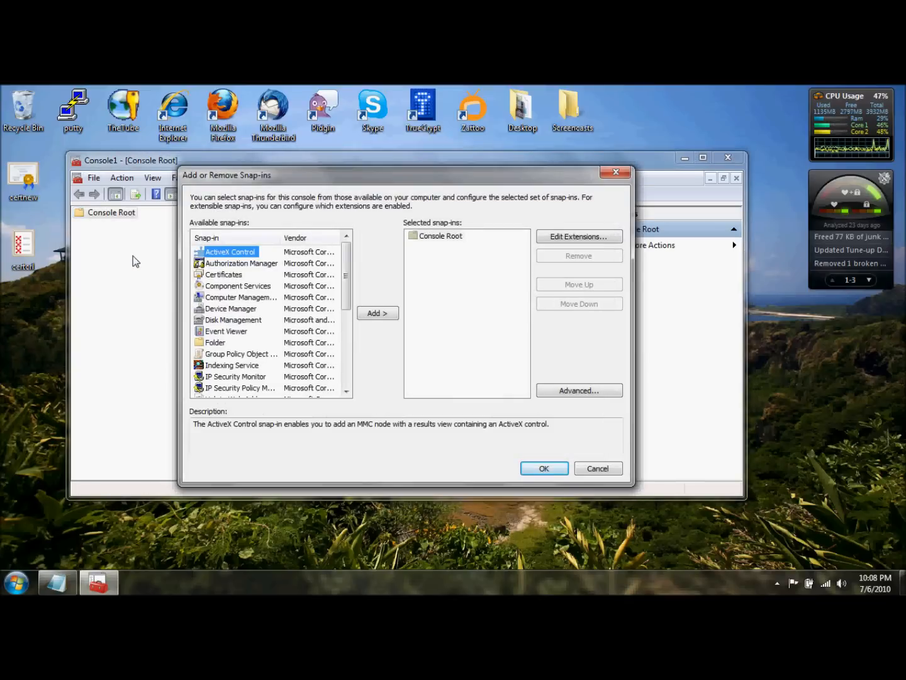
click(218, 276)
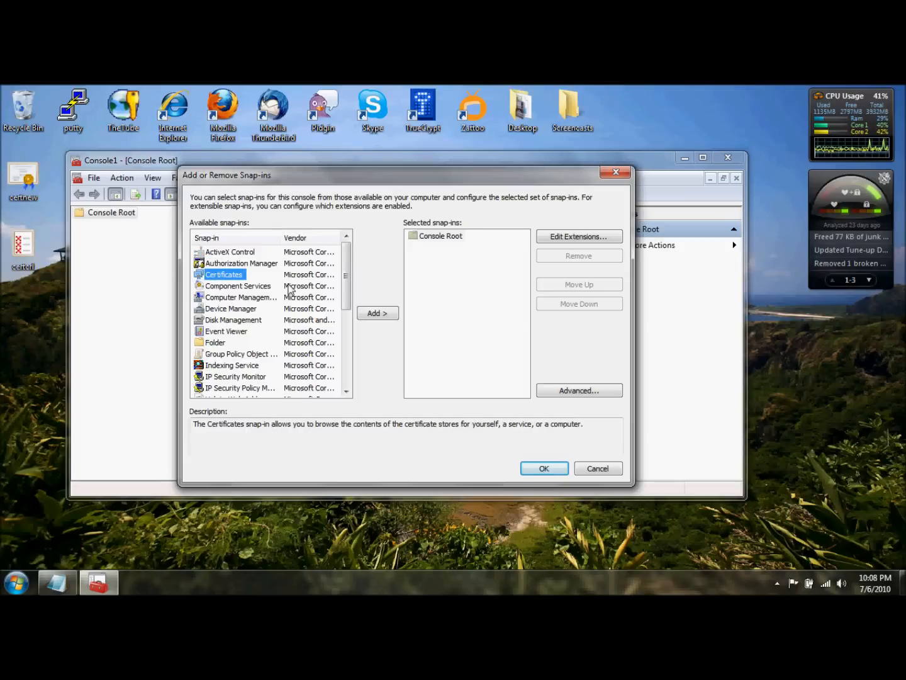
click(377, 315)
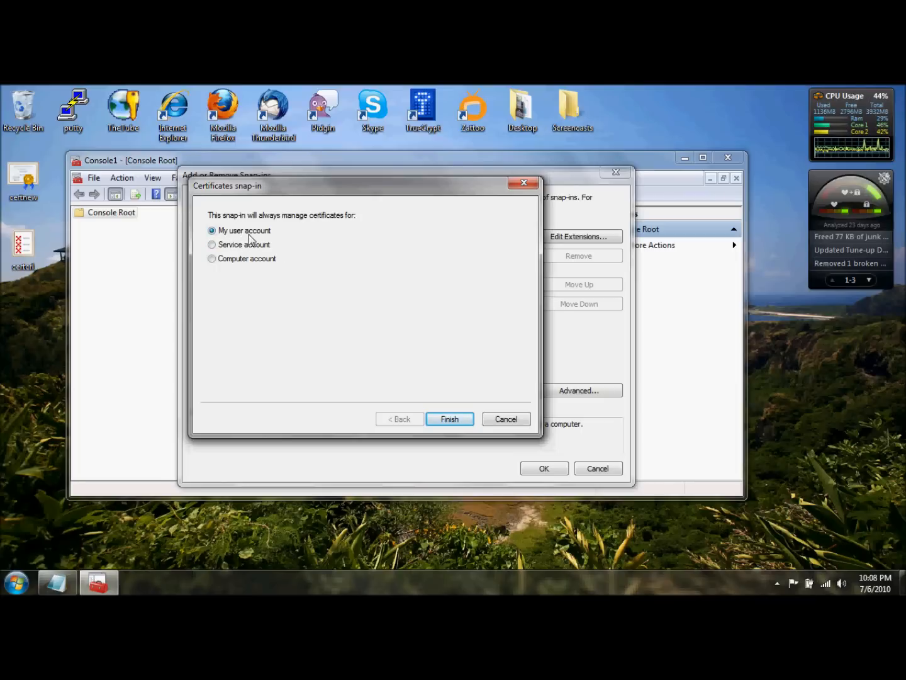
click(448, 420)
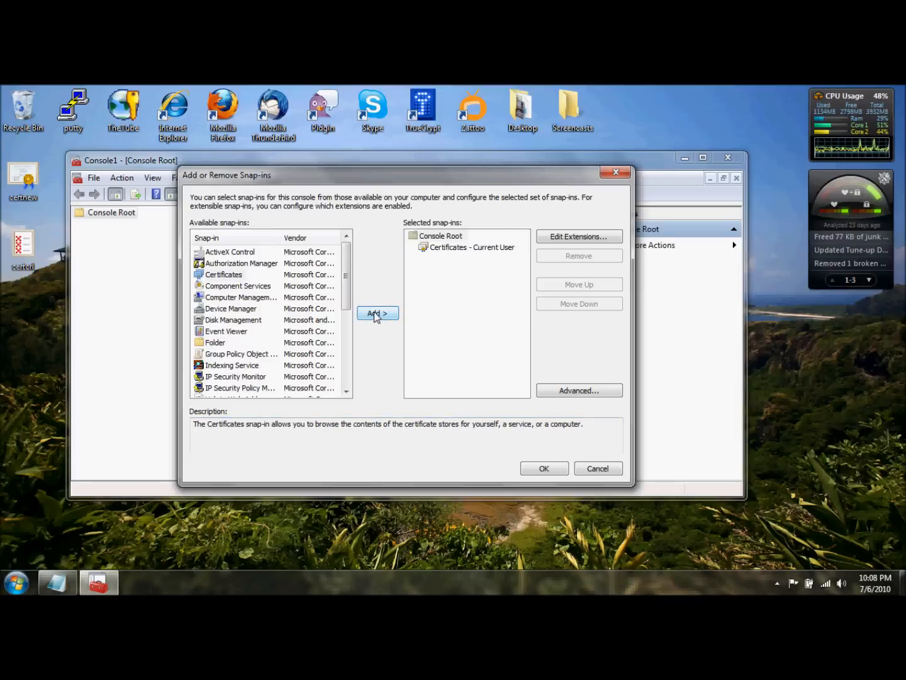
Add a second Certificates snap-in for the Computer account on the local computer and apply the snap-in selection
click(375, 312)
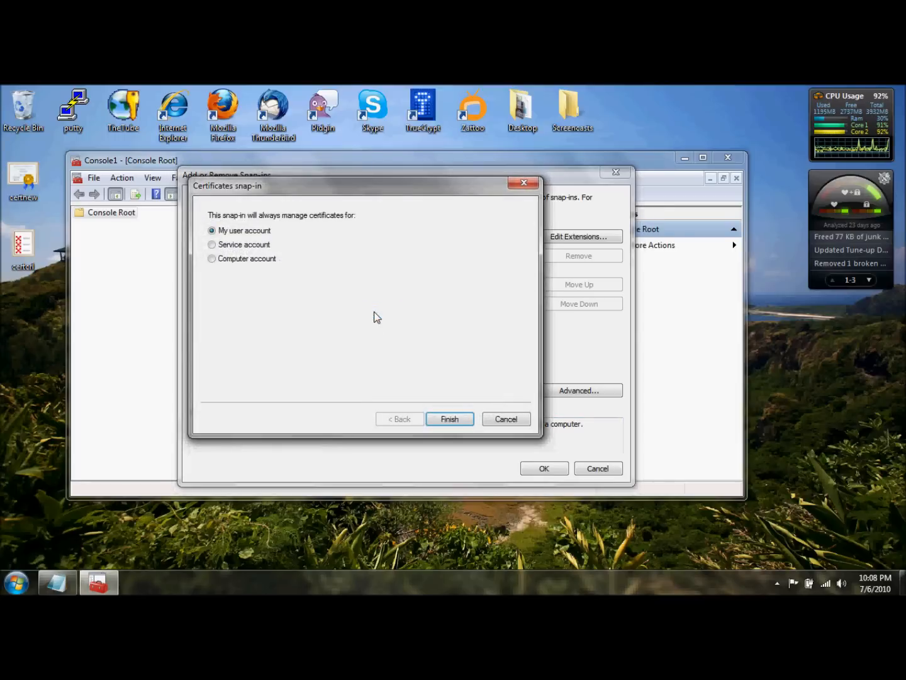
click(243, 262)
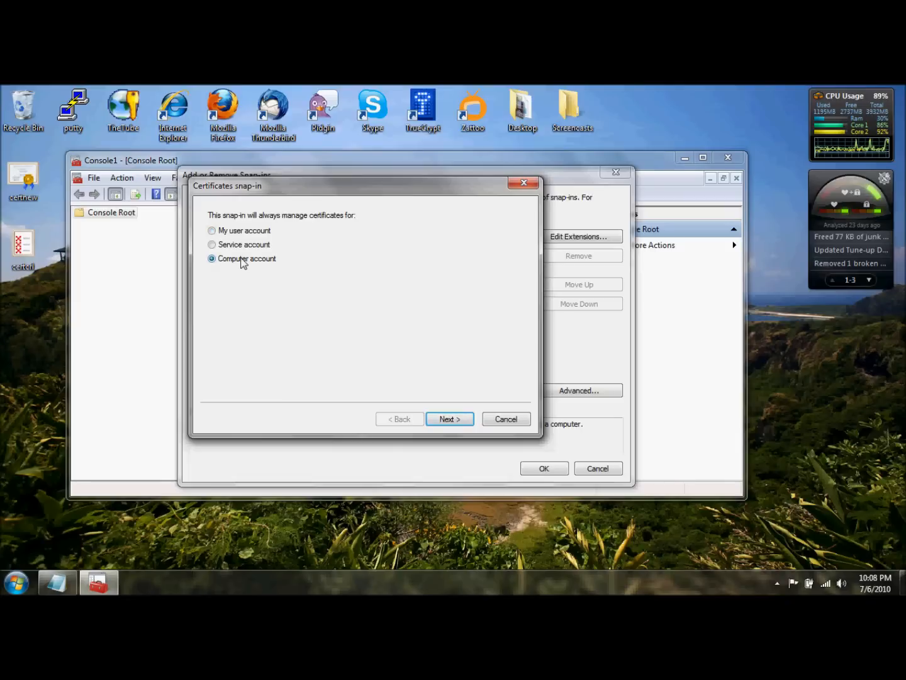
click(450, 419)
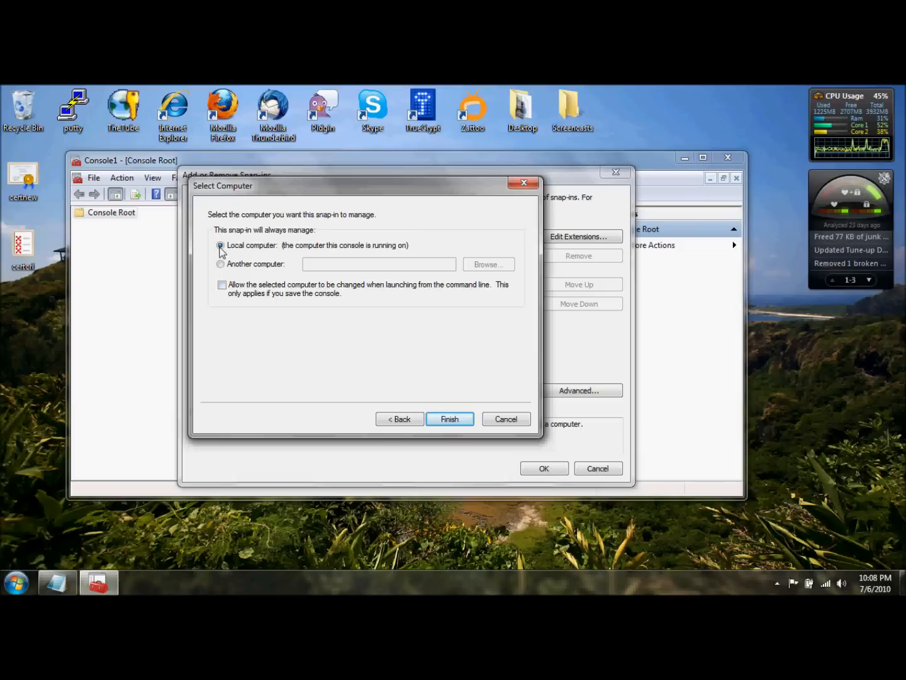
click(445, 420)
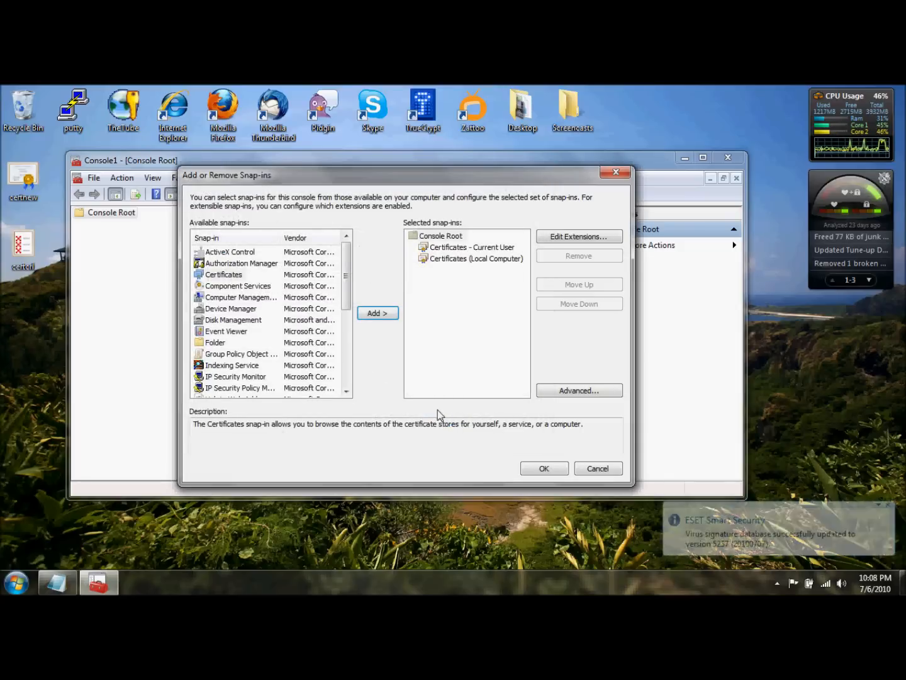
click(543, 469)
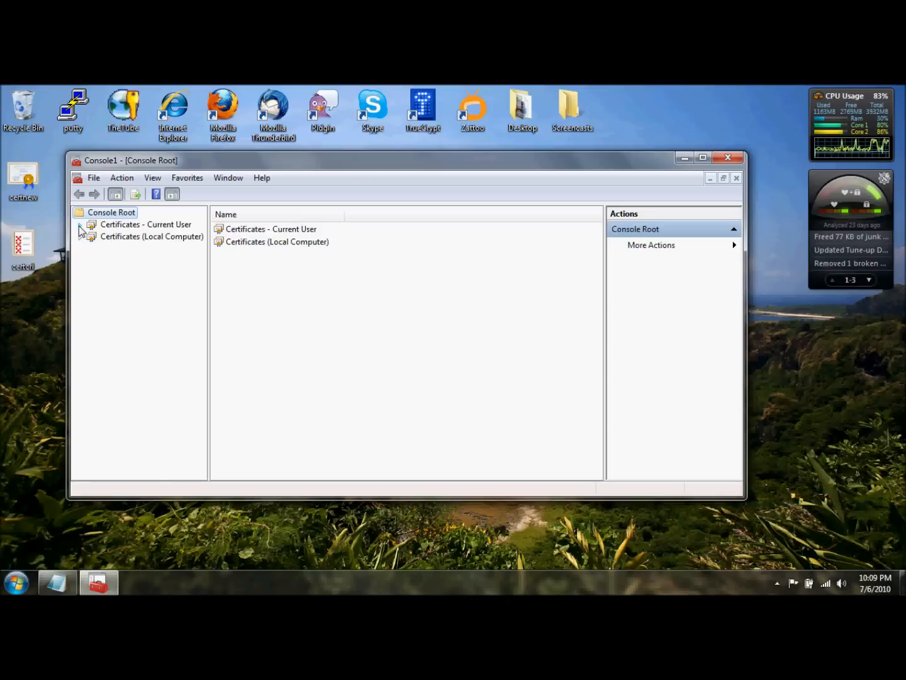
Open the Certificates folder under Trusted Root Certification Authorities in the Current User certificates
click(80, 224)
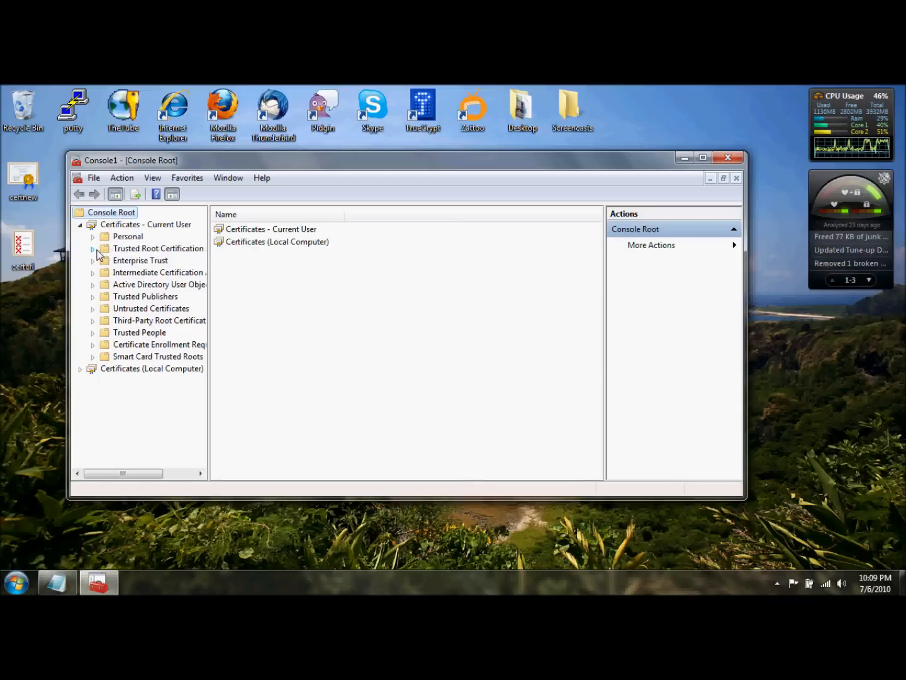
click(93, 251)
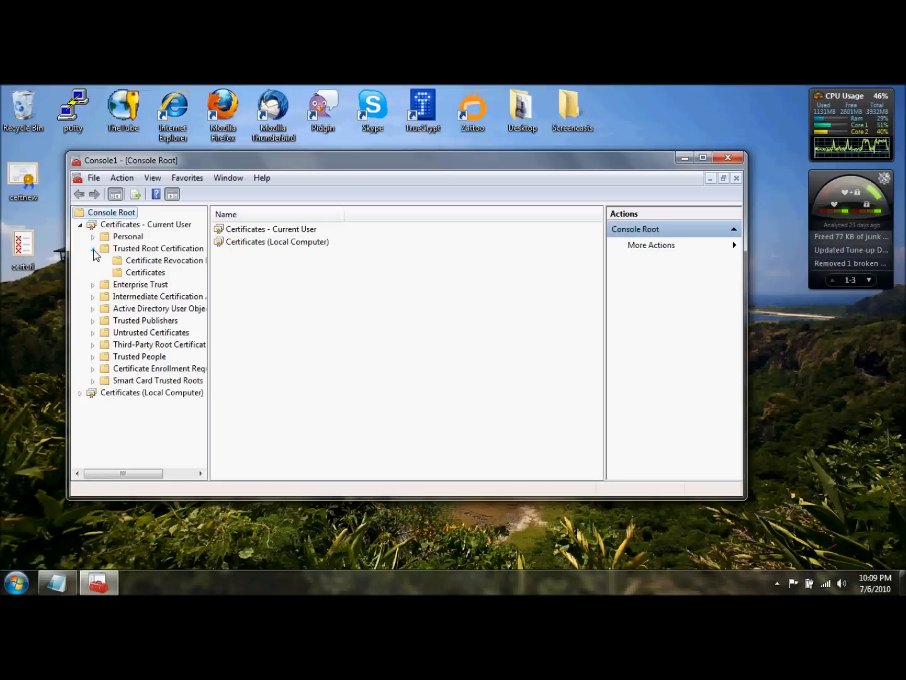
click(138, 276)
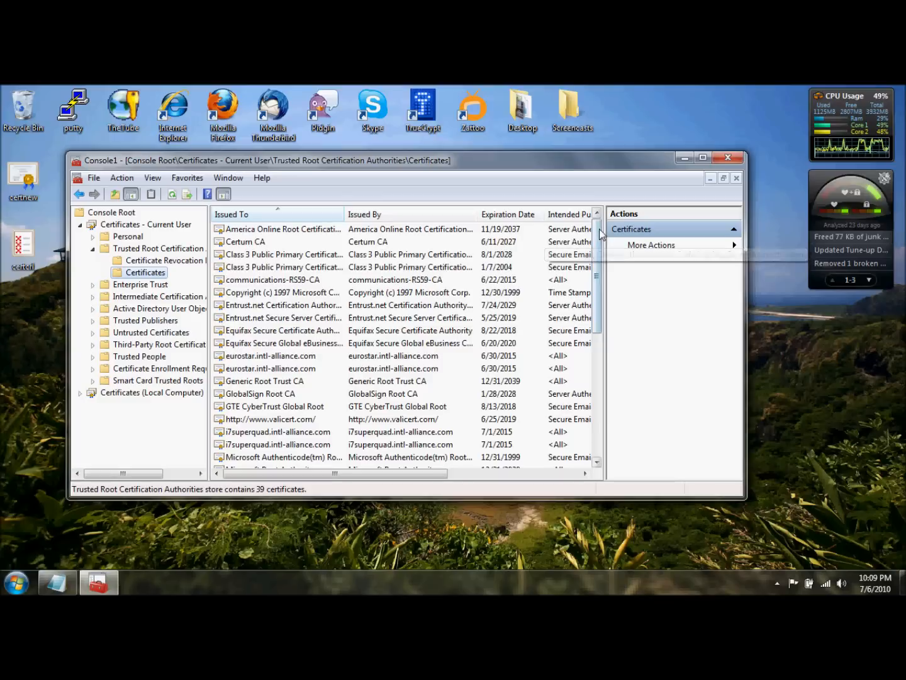
Start a certificate import into the current user's trusted root store and choose certnew from the Desktop as the file
drag(601, 235, 605, 370)
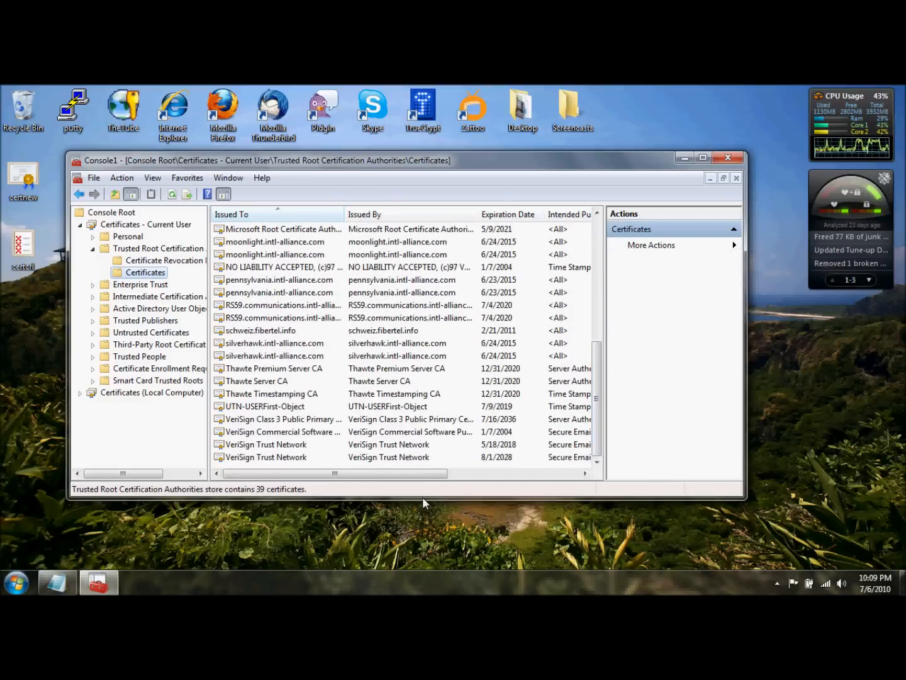
drag(421, 499, 425, 513)
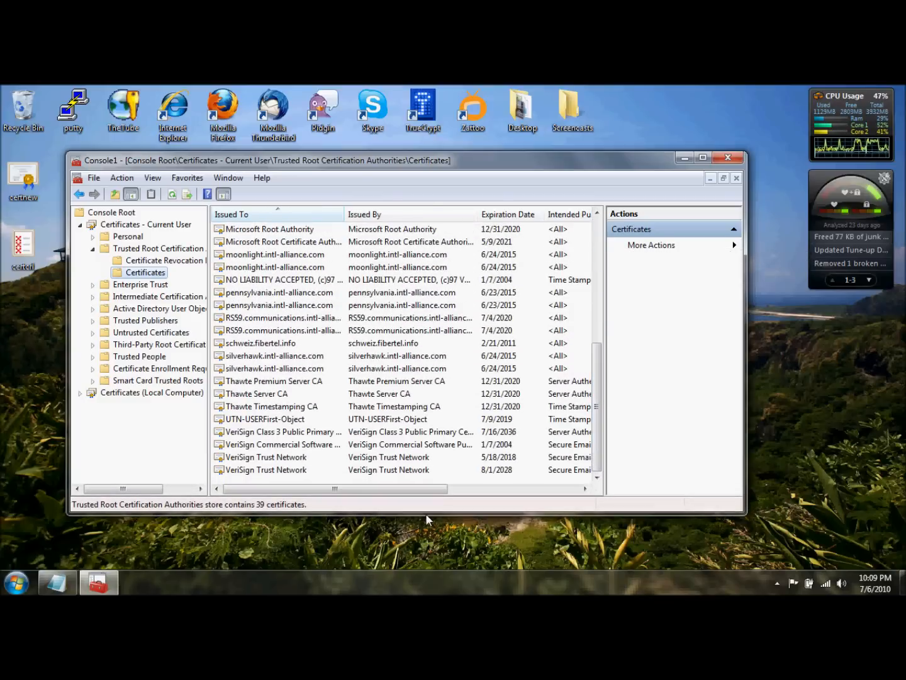
right_click(389, 480)
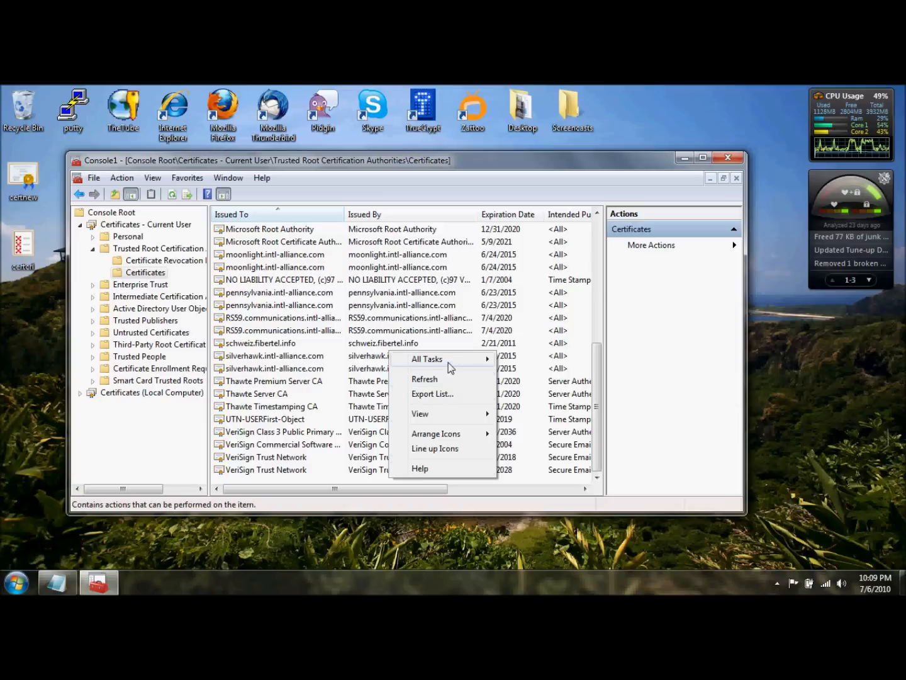
mouse_move(449, 363)
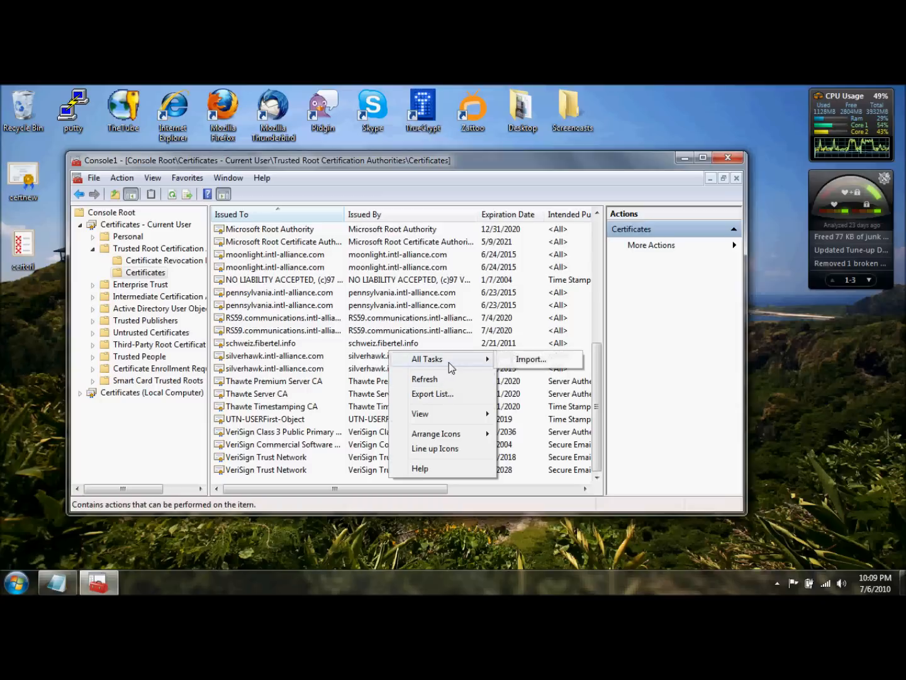
click(517, 360)
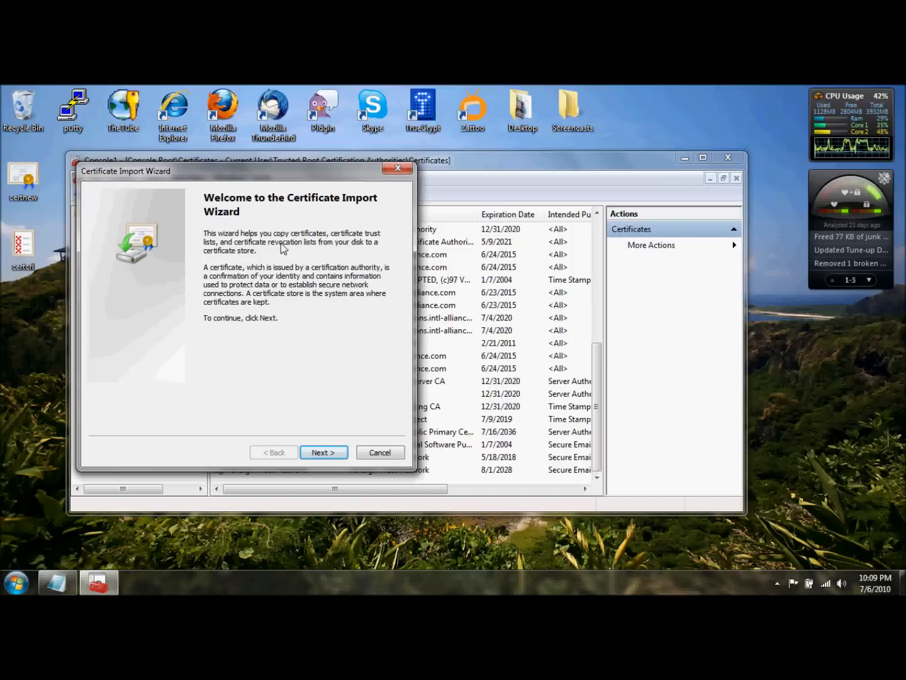
click(328, 454)
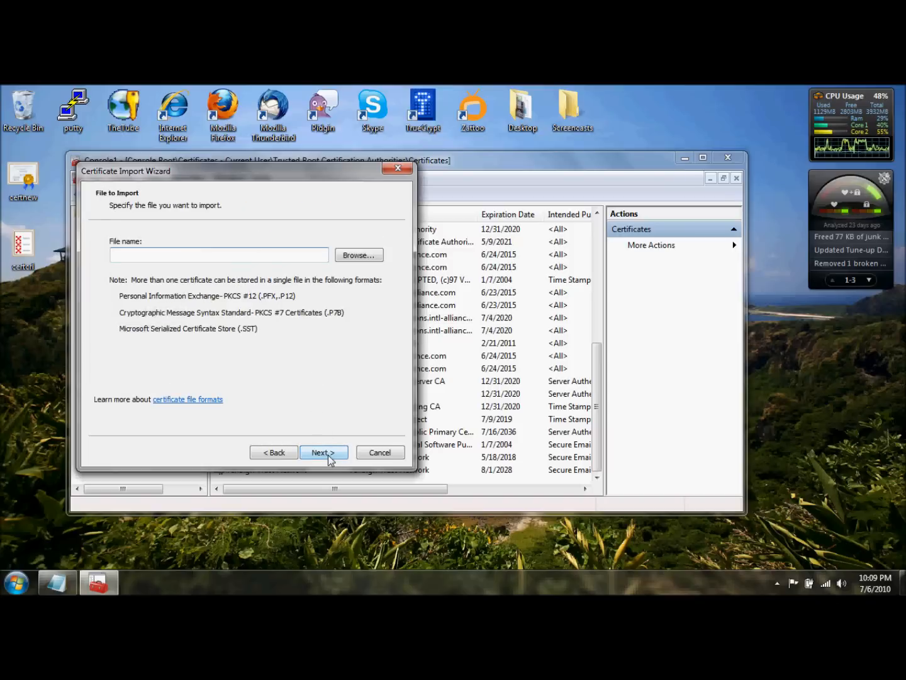
click(342, 257)
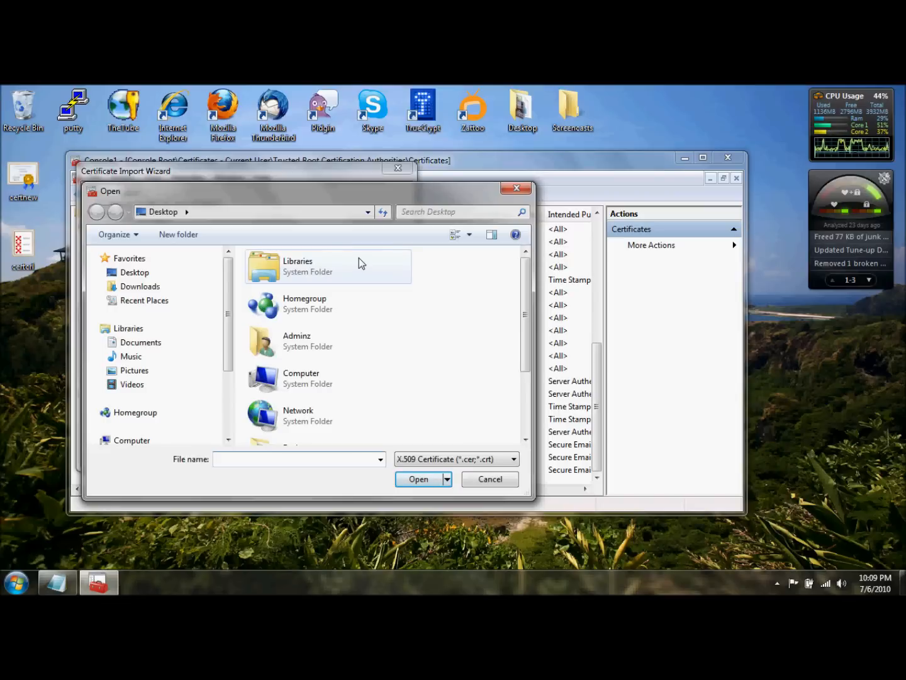
scroll(447, 394, down, 3)
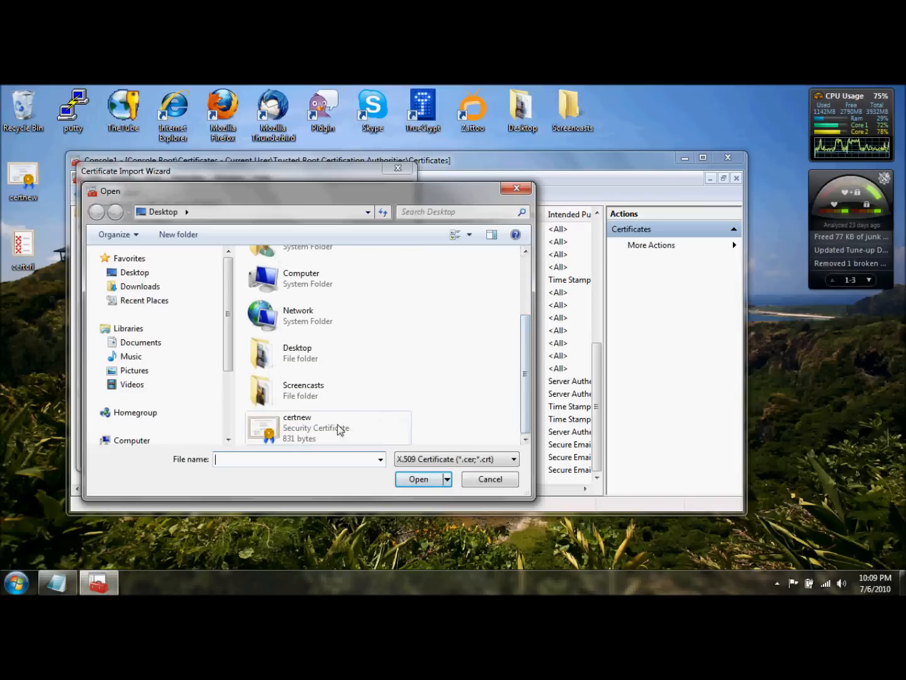
click(302, 431)
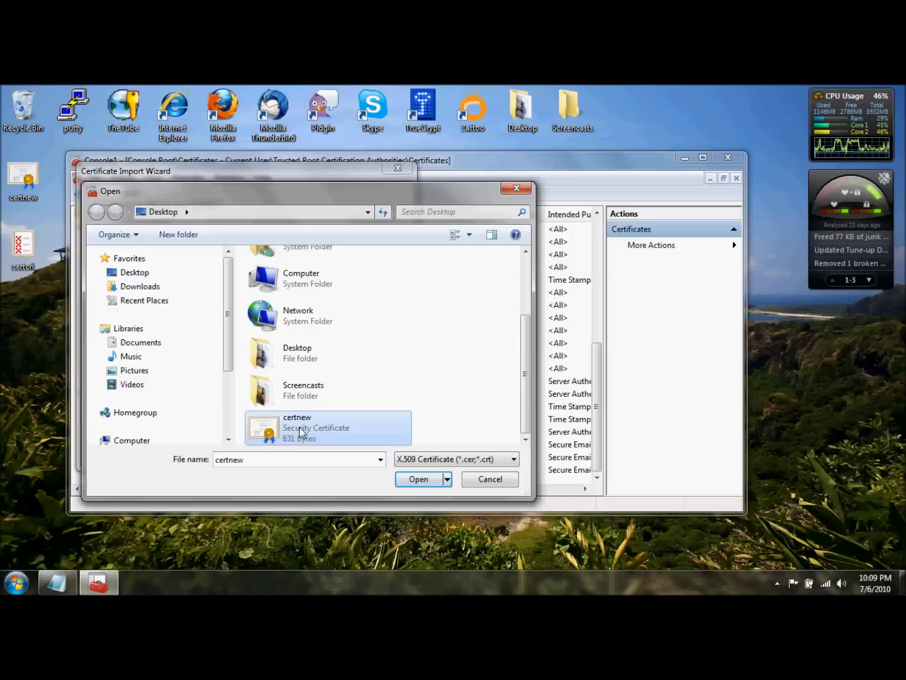
click(415, 480)
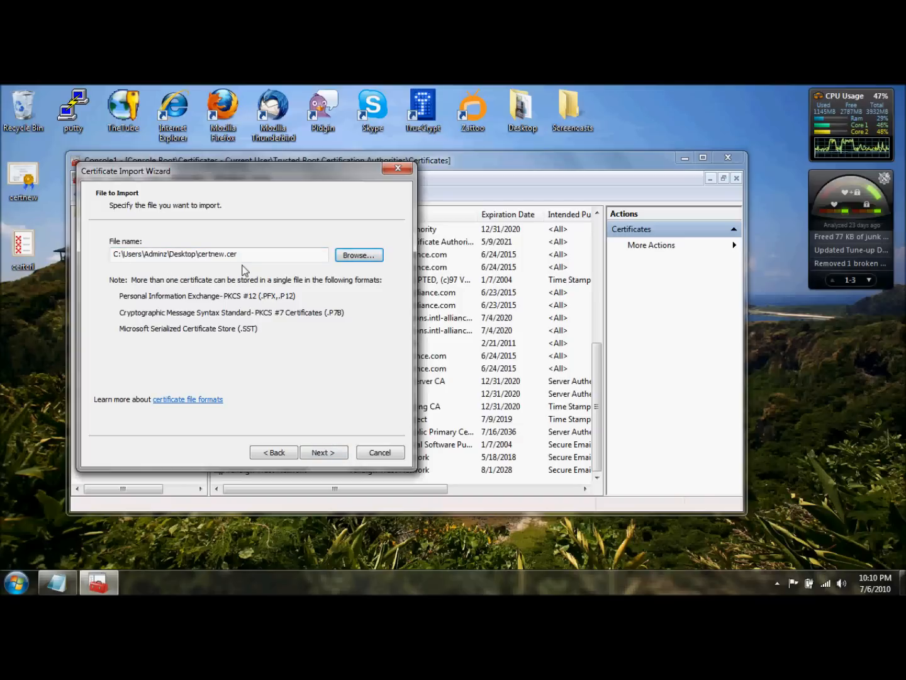
Complete the import, placing the certificate in the Trusted Root Certification Authorities store
click(332, 456)
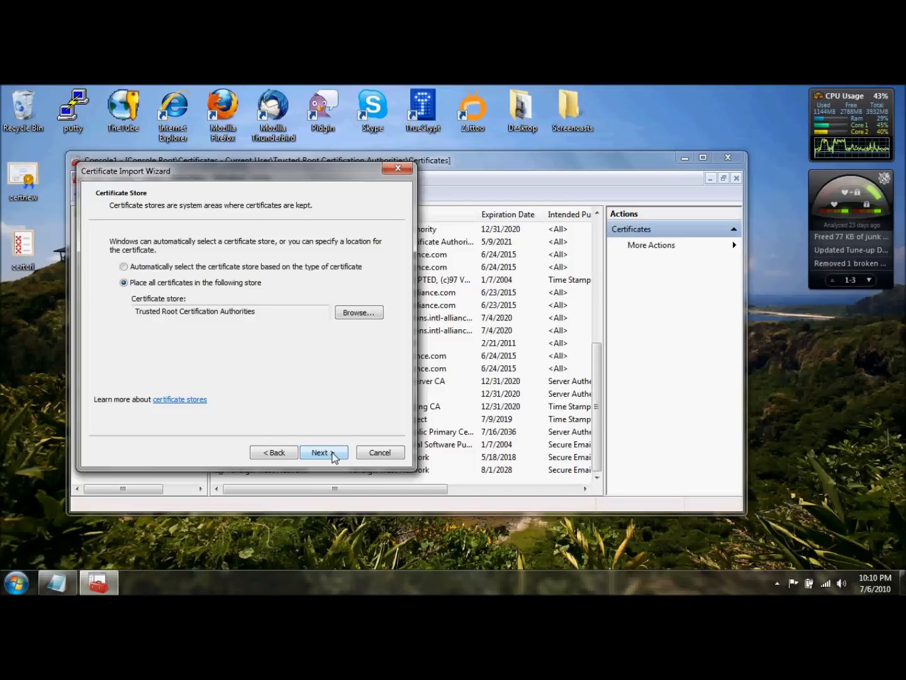
click(332, 455)
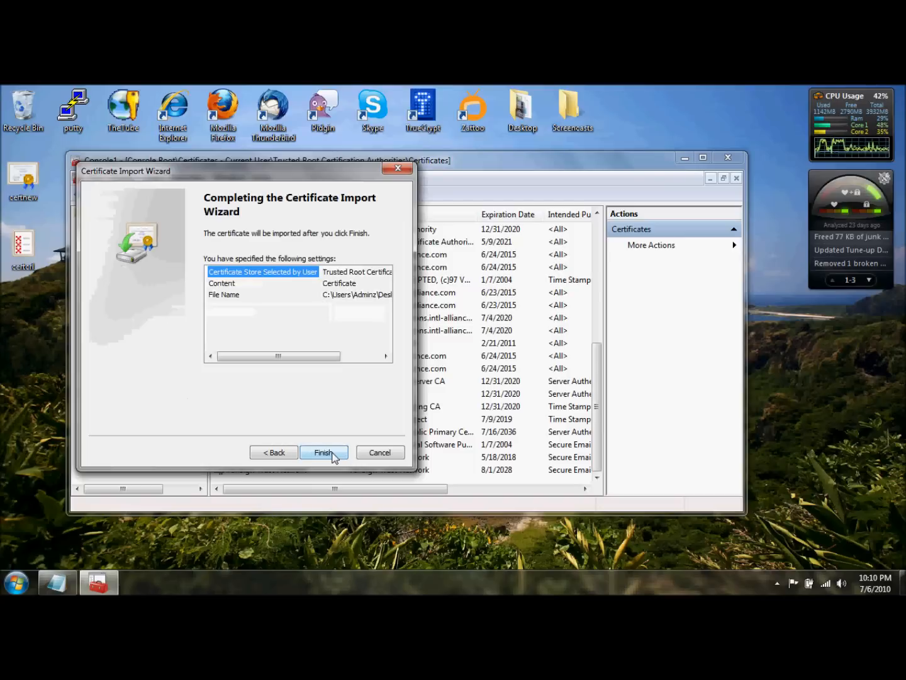
click(332, 453)
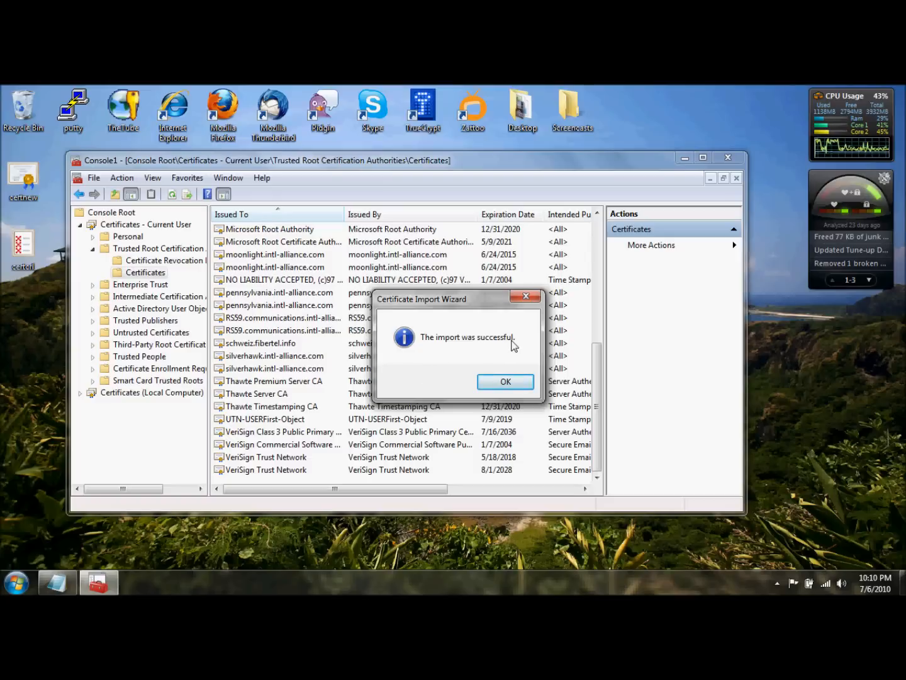
click(506, 383)
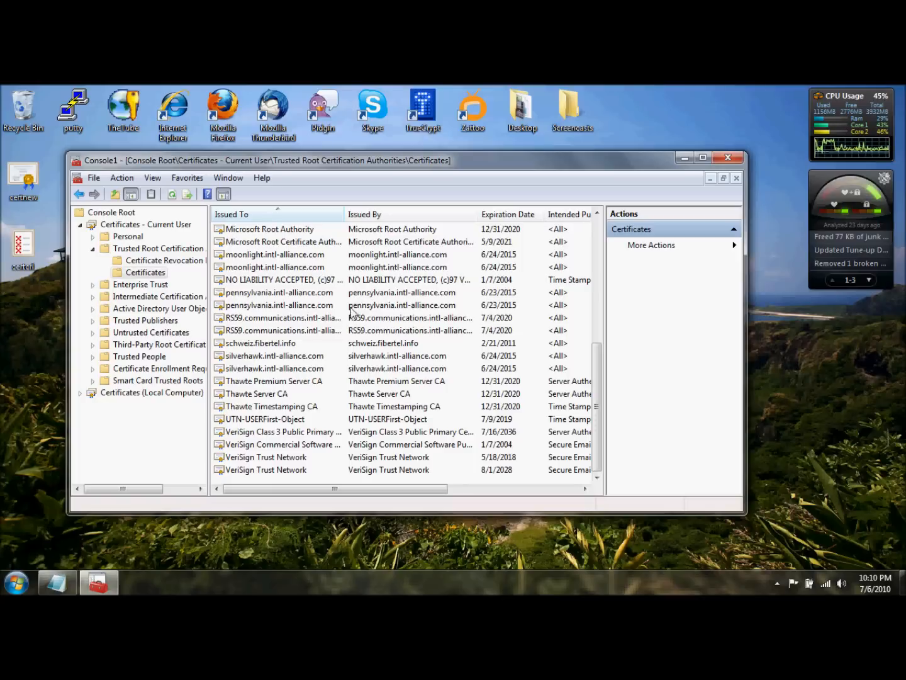
Collapse the Current User certificates and open the Certificates folder under Trusted Root Certification Authorities for the Local Computer
click(81, 225)
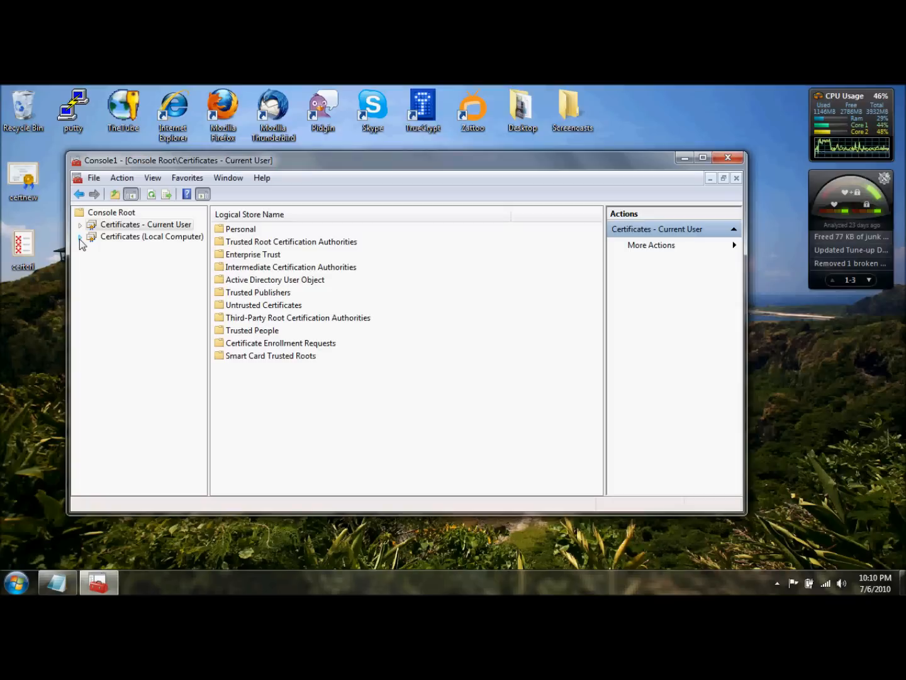
click(79, 237)
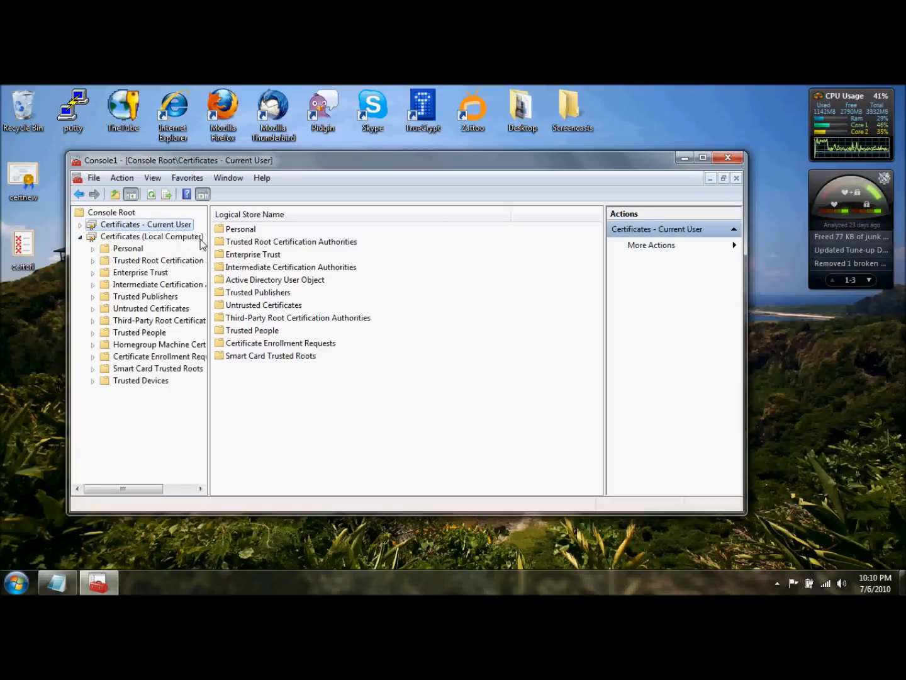
click(93, 261)
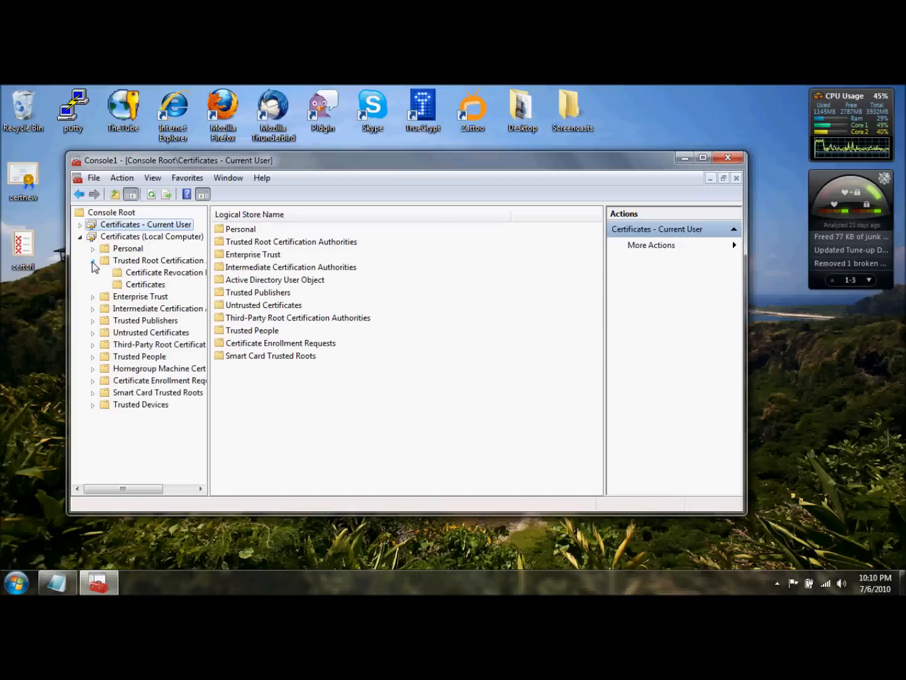
click(141, 285)
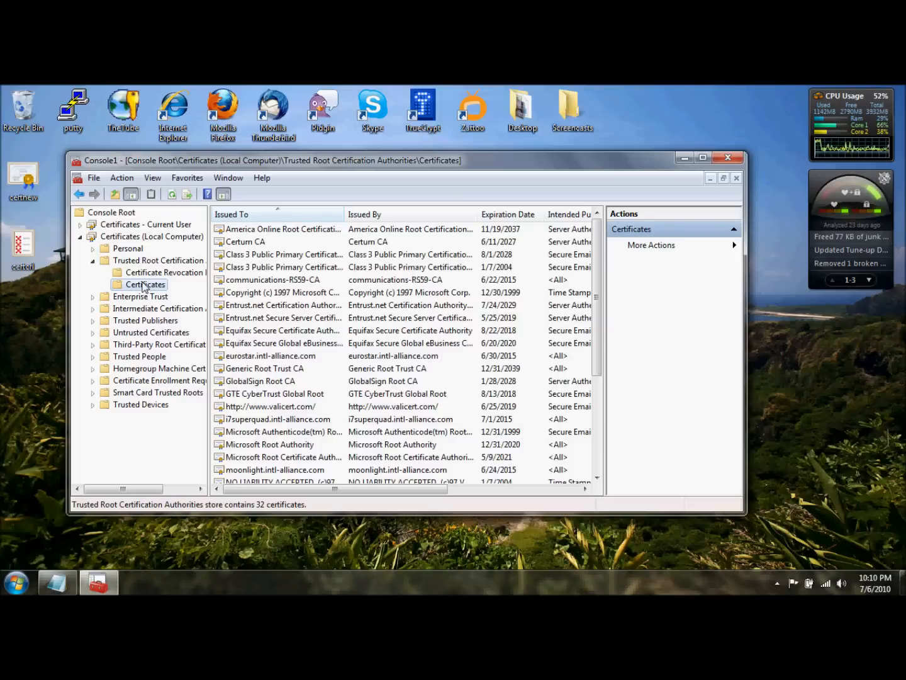
Start a certificate import into the local computer's trusted root store and choose certnew from the Desktop as the file
drag(598, 249, 592, 340)
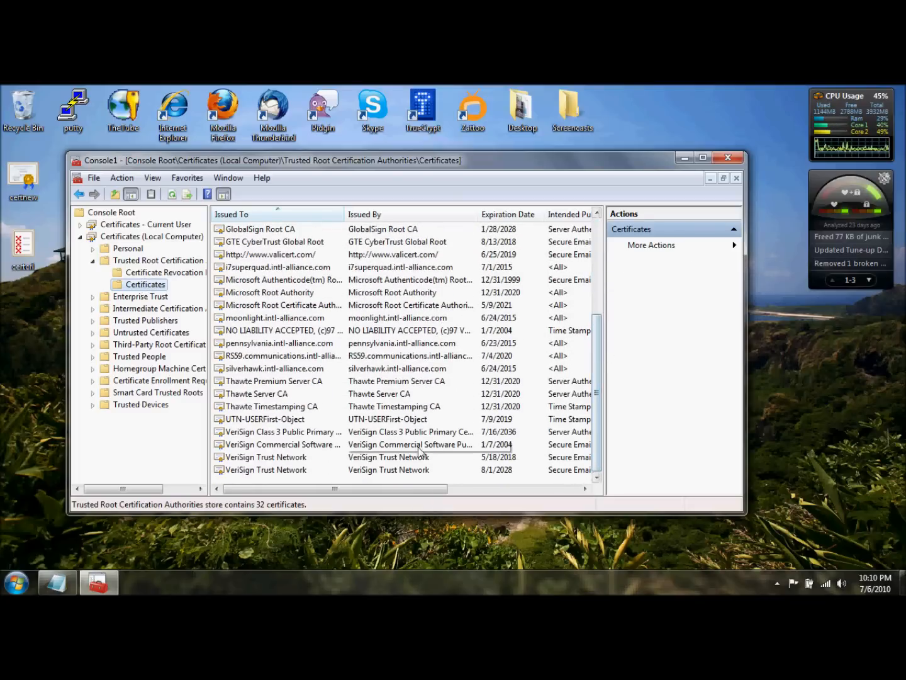
right_click(365, 479)
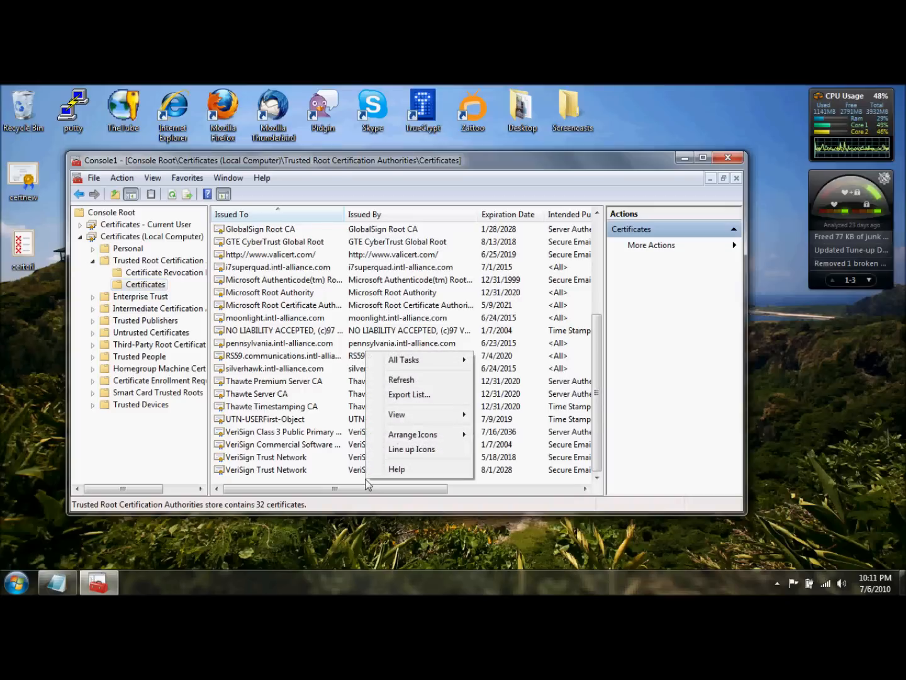
mouse_move(433, 360)
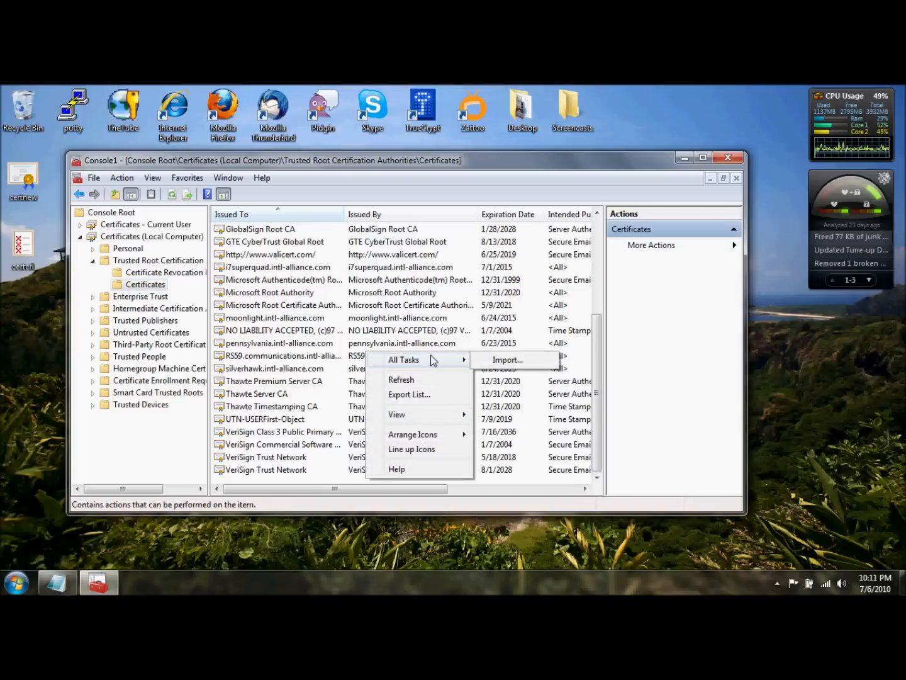
click(502, 360)
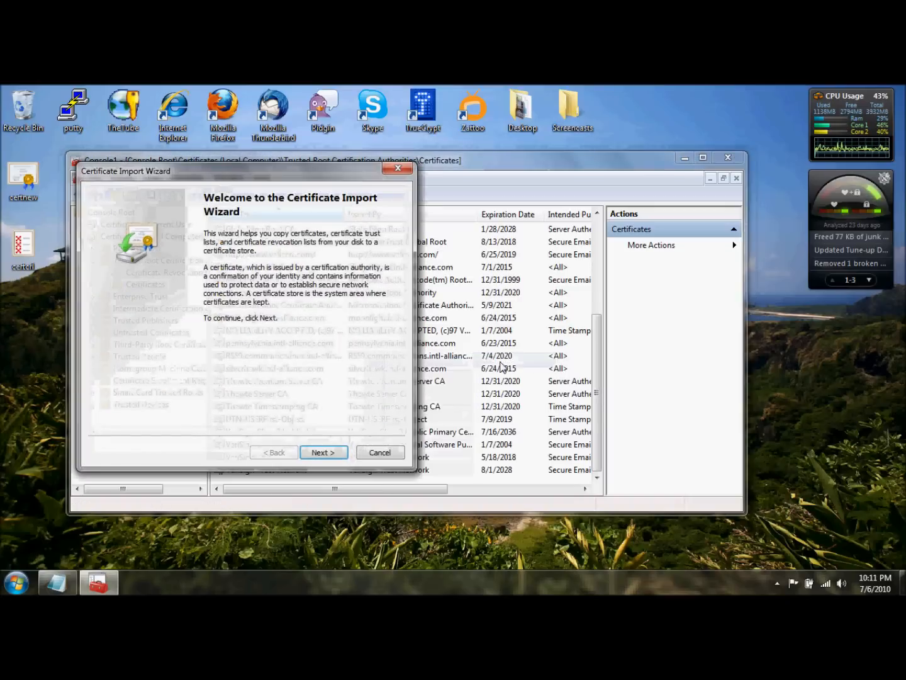
click(337, 452)
click(358, 255)
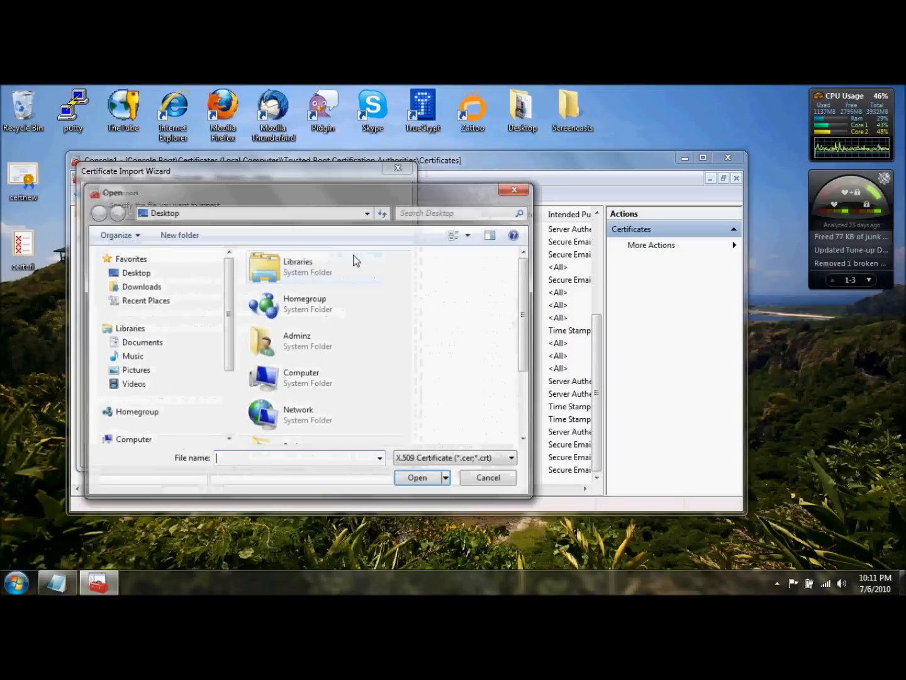
drag(524, 296, 527, 355)
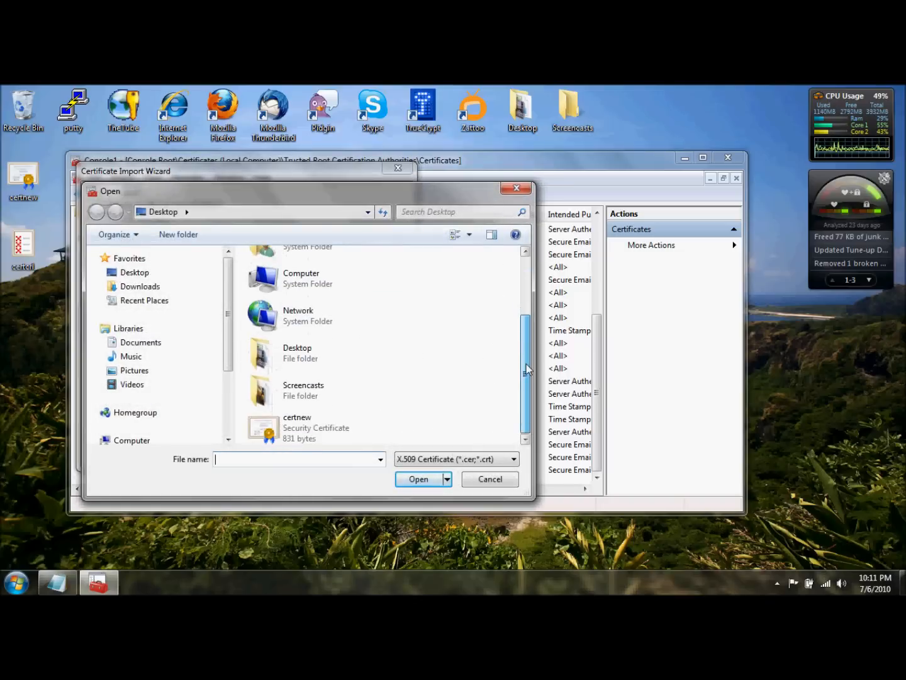
click(301, 427)
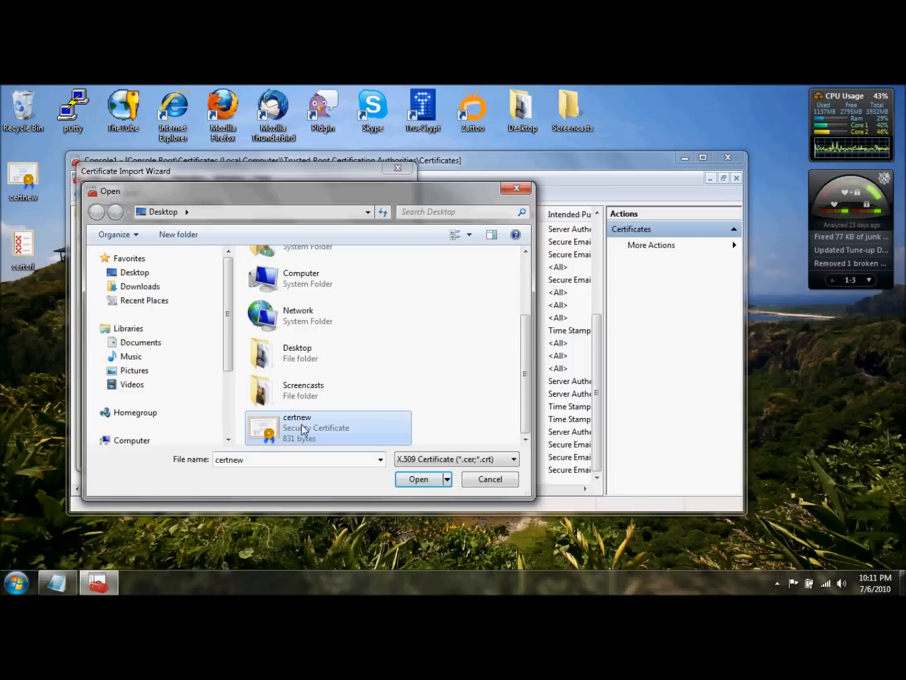
click(418, 478)
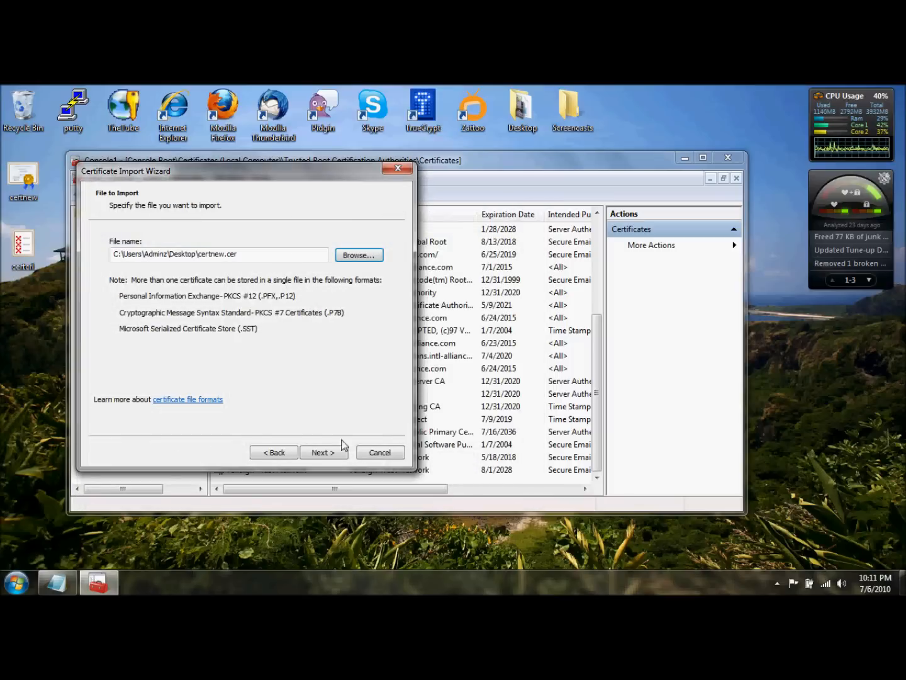
Complete the certnew import, placing the certificate in the local computer's Trusted Root Certification Authorities store
click(329, 451)
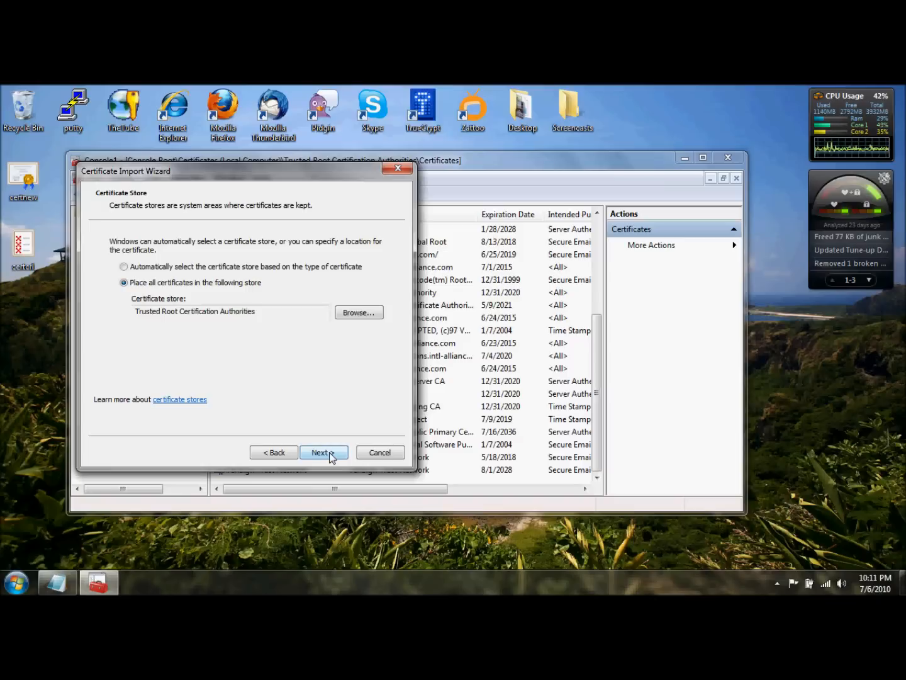
click(330, 451)
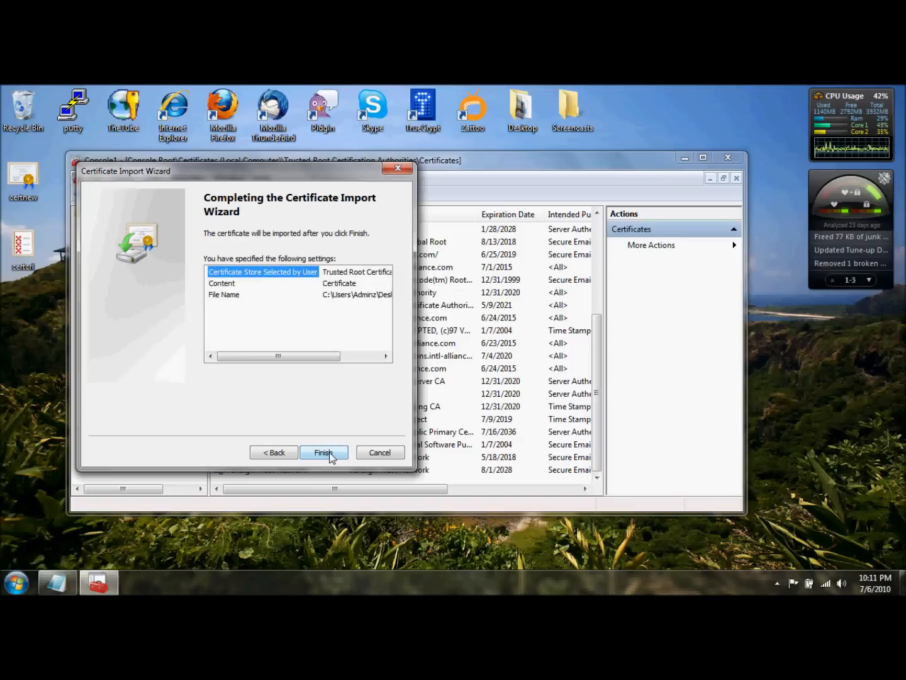
click(329, 452)
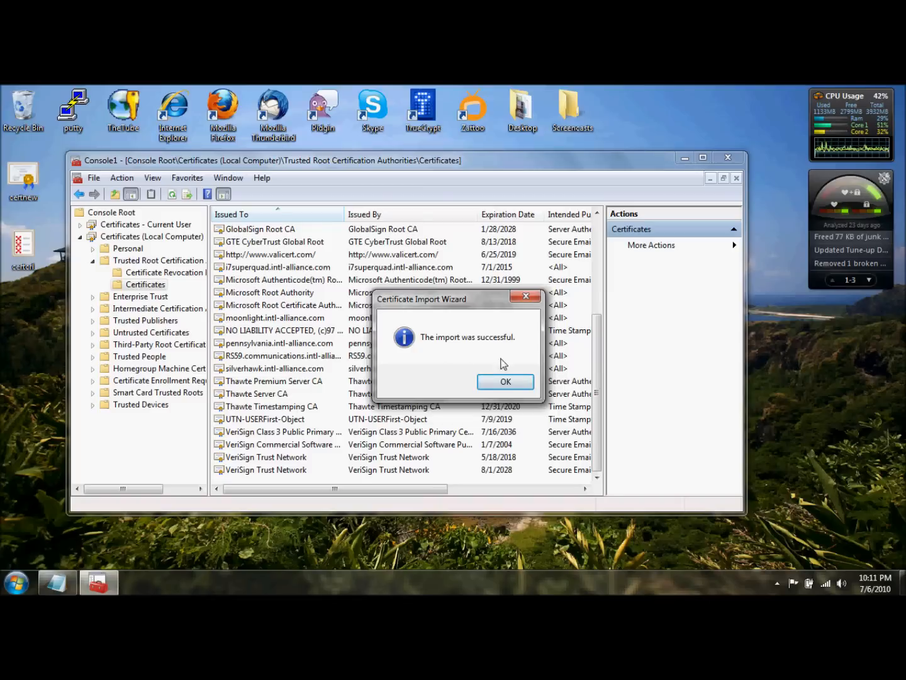
click(505, 383)
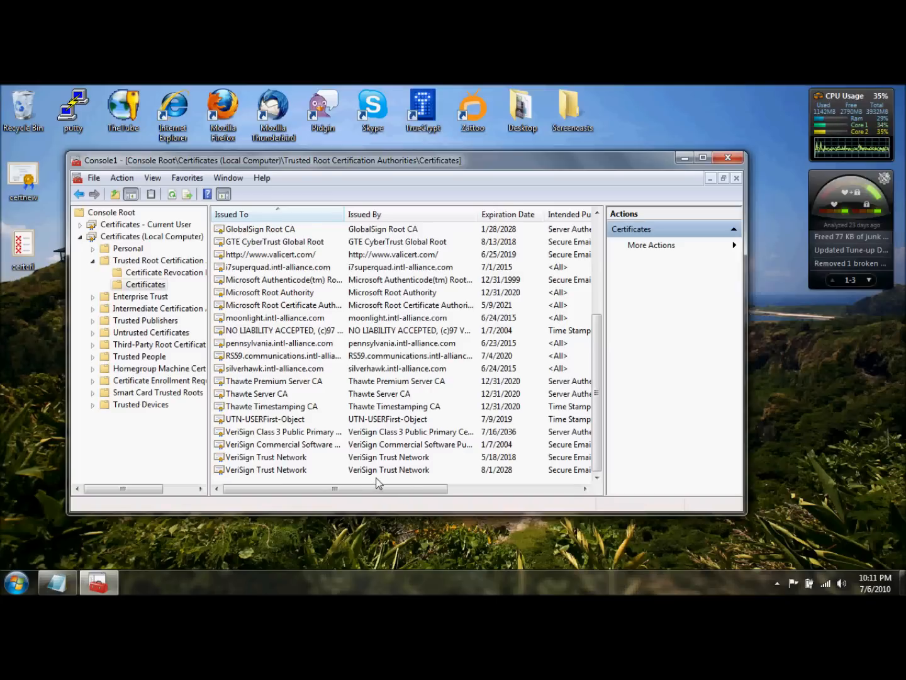
Start another import into the local computer's trusted root store, filter for Certificate Revocation List files and choose certcrl from the Desktop
right_click(378, 483)
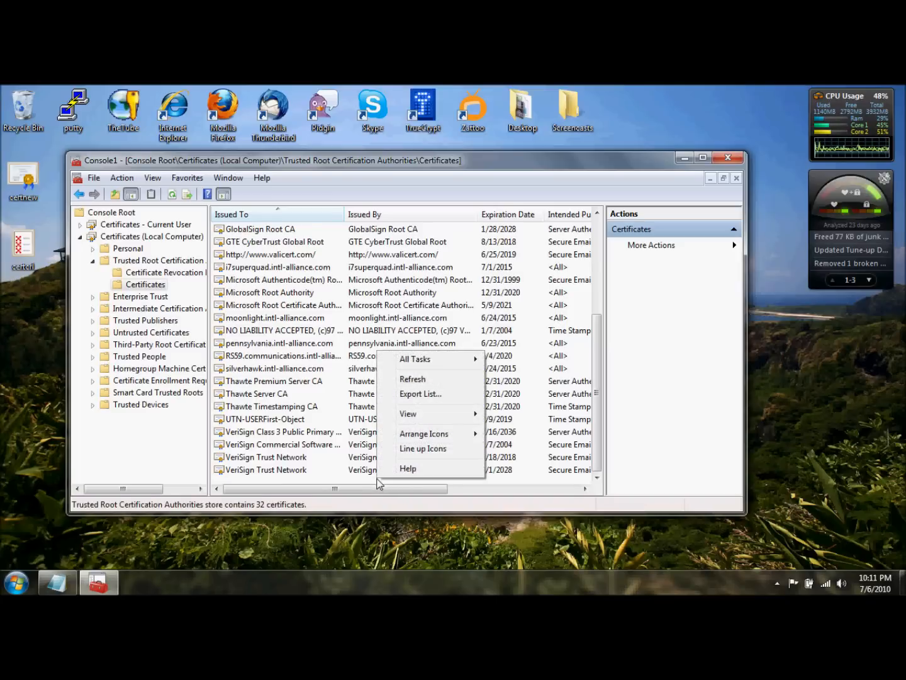
mouse_move(439, 355)
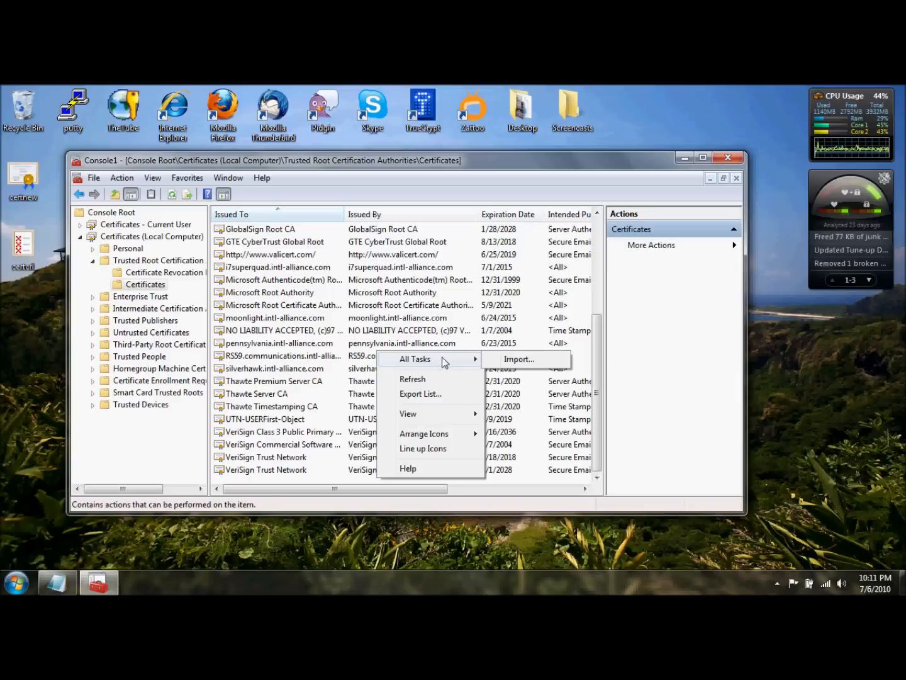
click(531, 360)
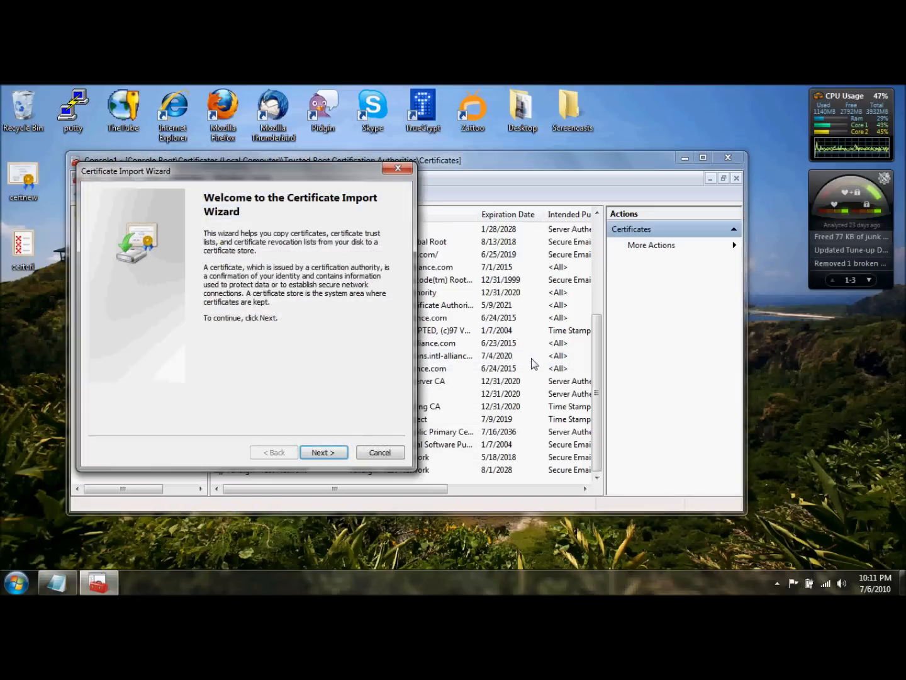
click(325, 452)
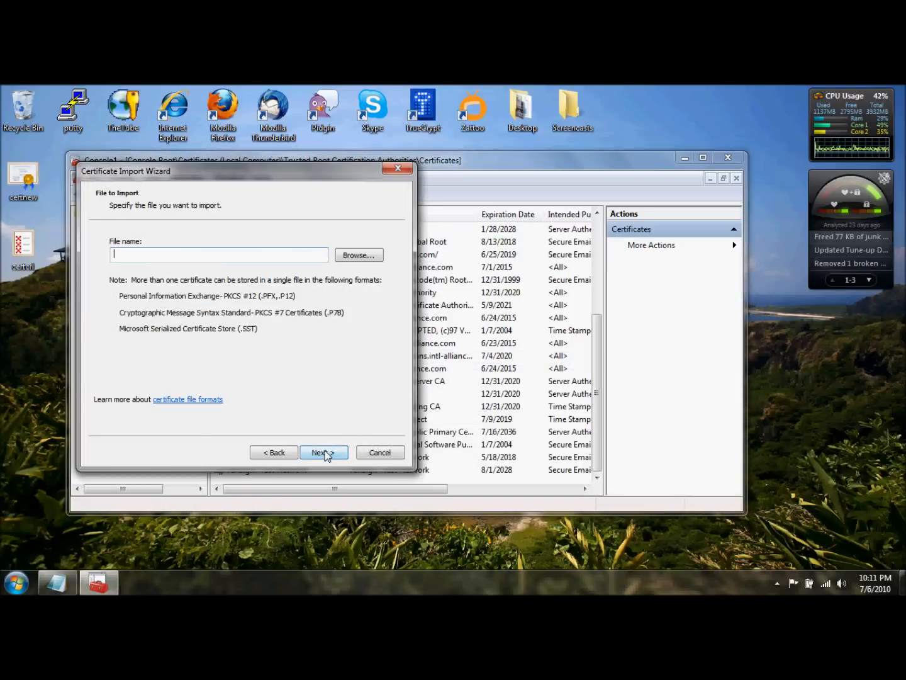
click(358, 256)
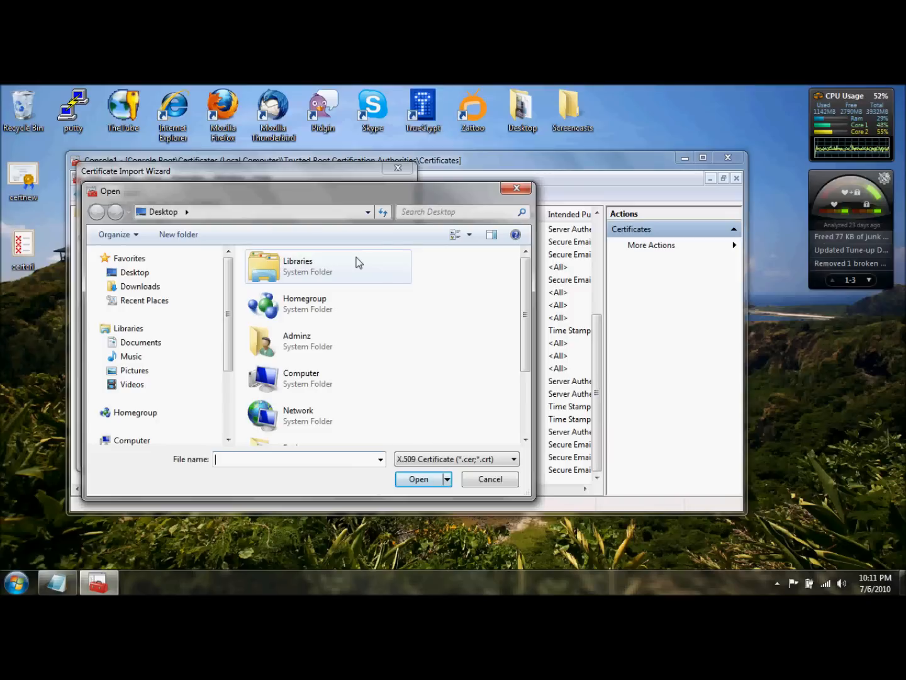
click(444, 459)
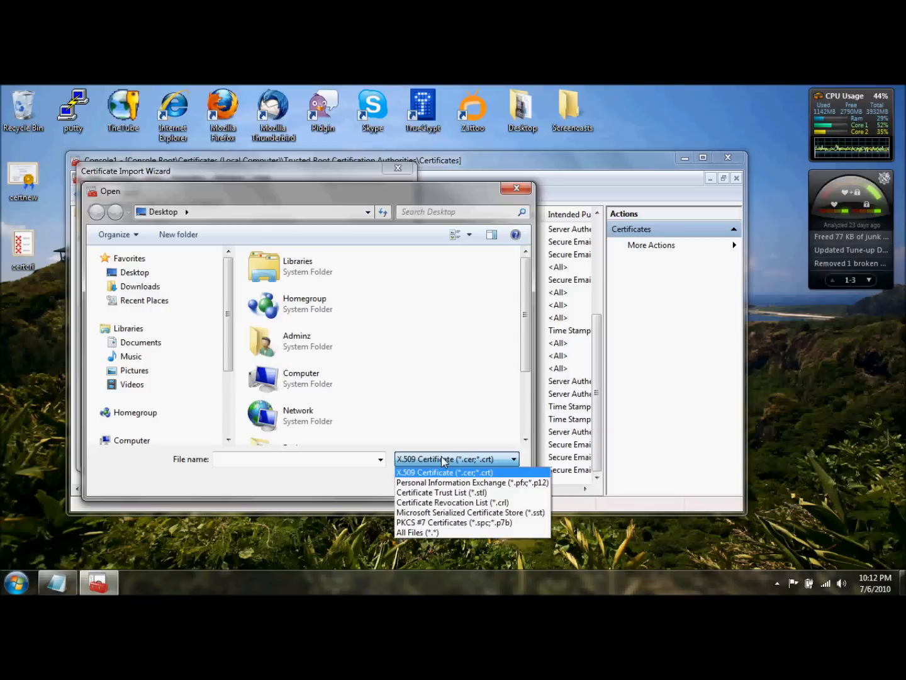
click(495, 504)
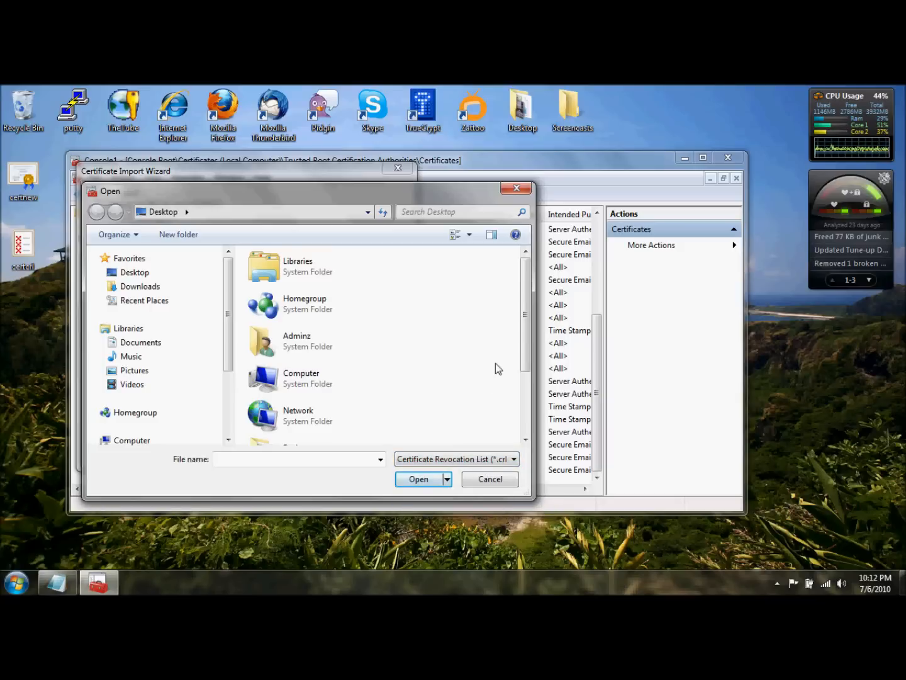
drag(525, 331, 525, 390)
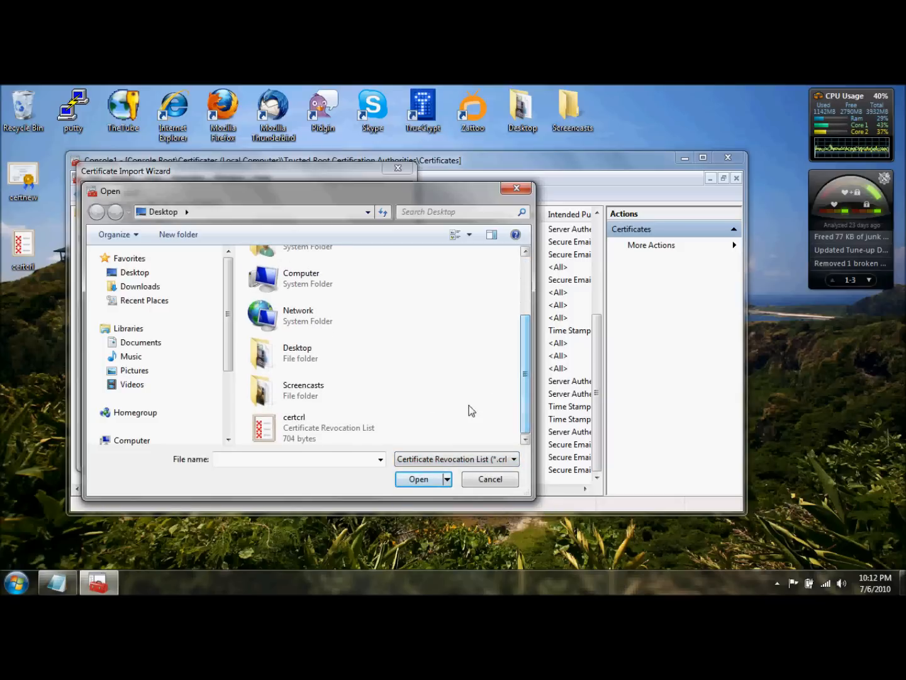
click(307, 430)
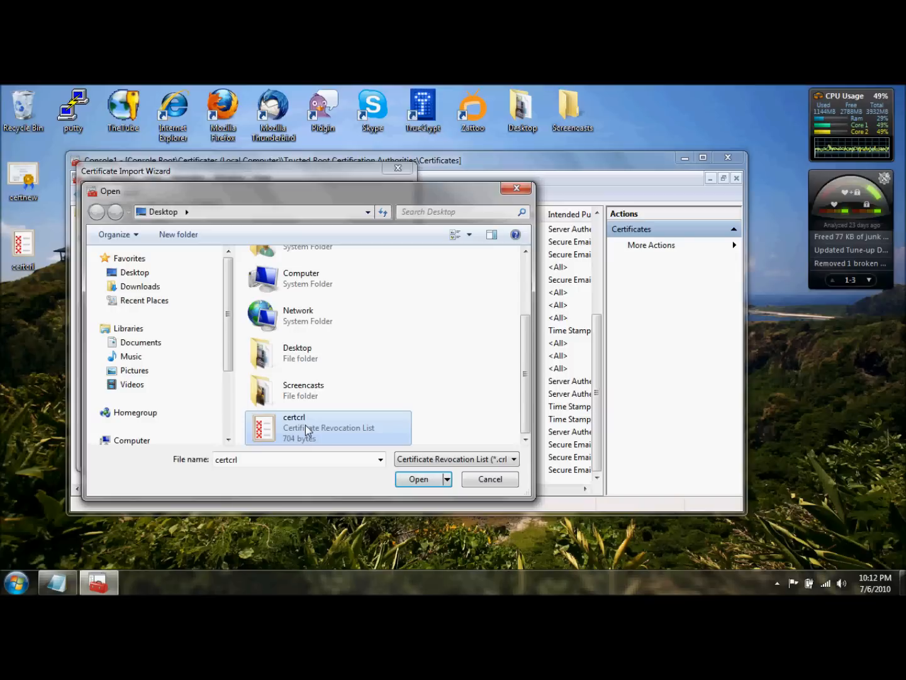
click(406, 475)
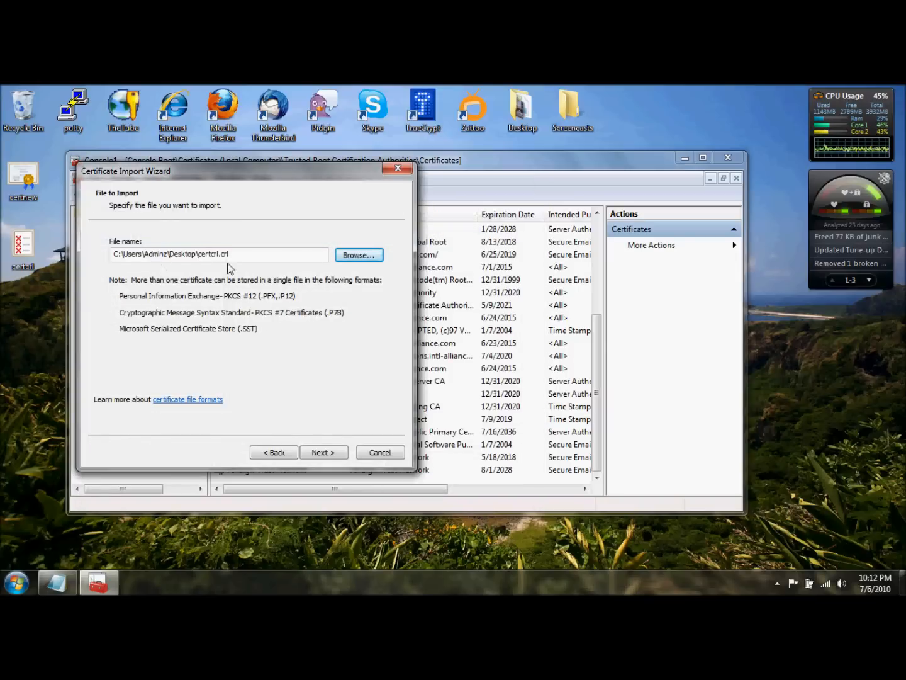
Complete the certcrl import into the Trusted Root Certification Authorities store, replacing the current revocation list
click(323, 453)
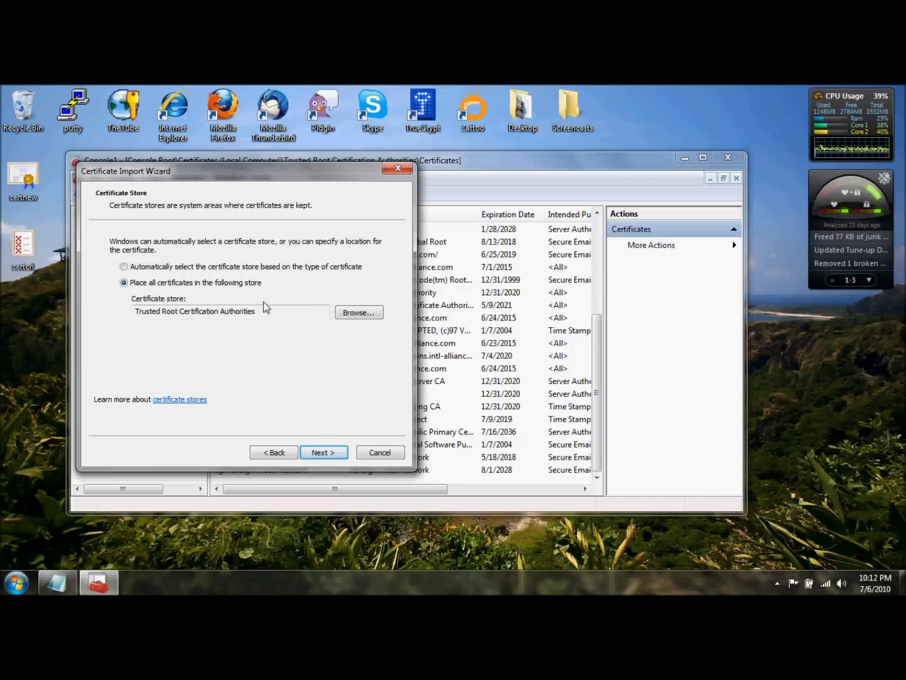
click(320, 456)
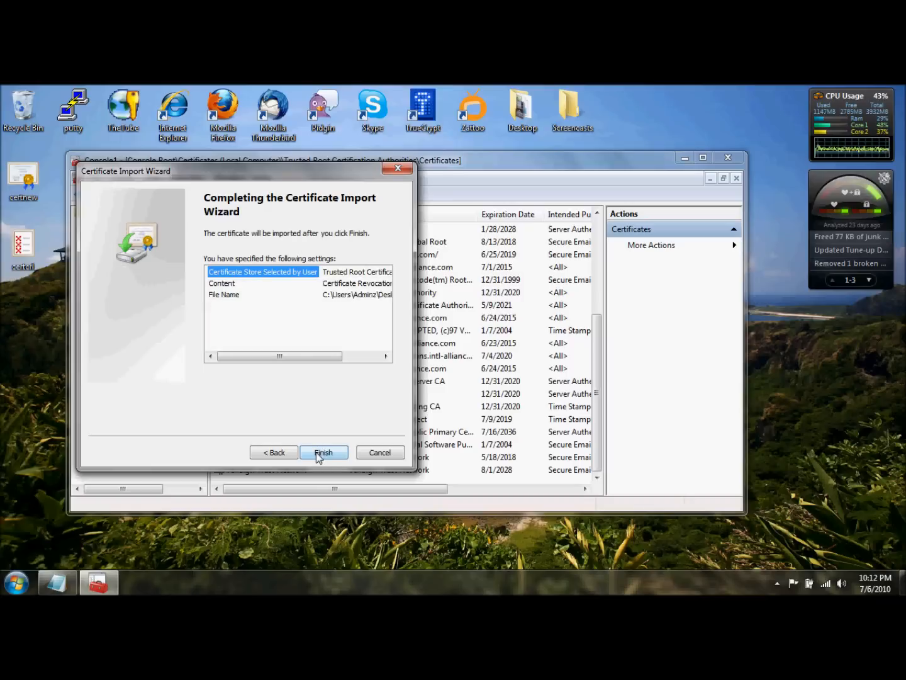
click(318, 451)
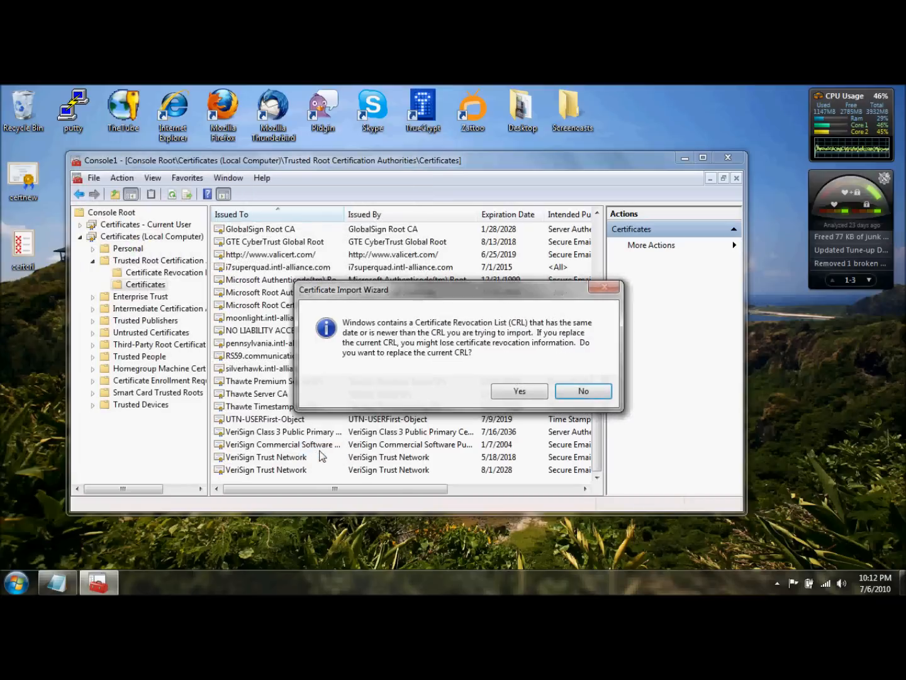
click(518, 392)
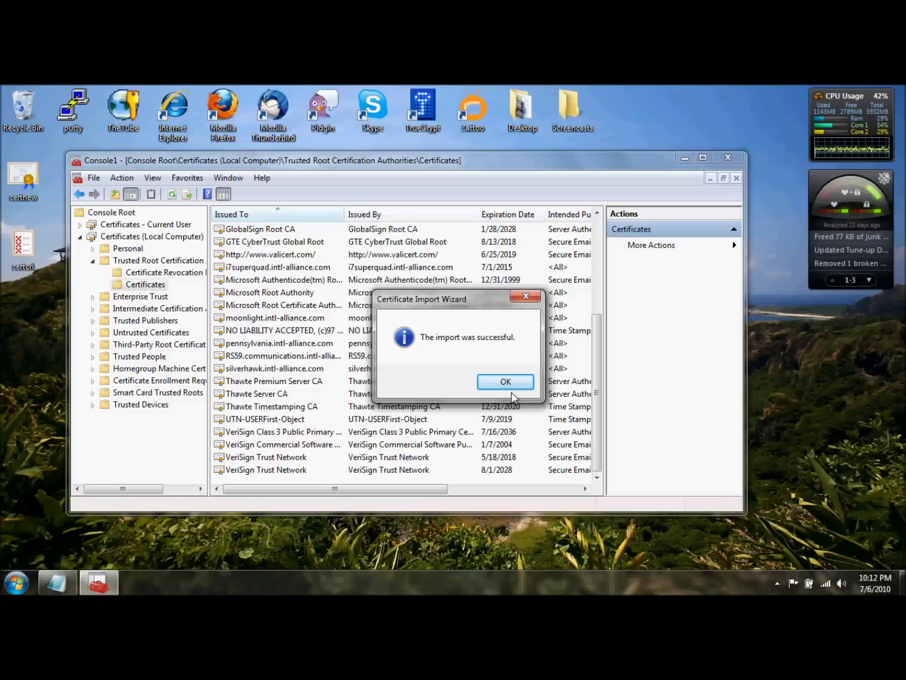
click(513, 382)
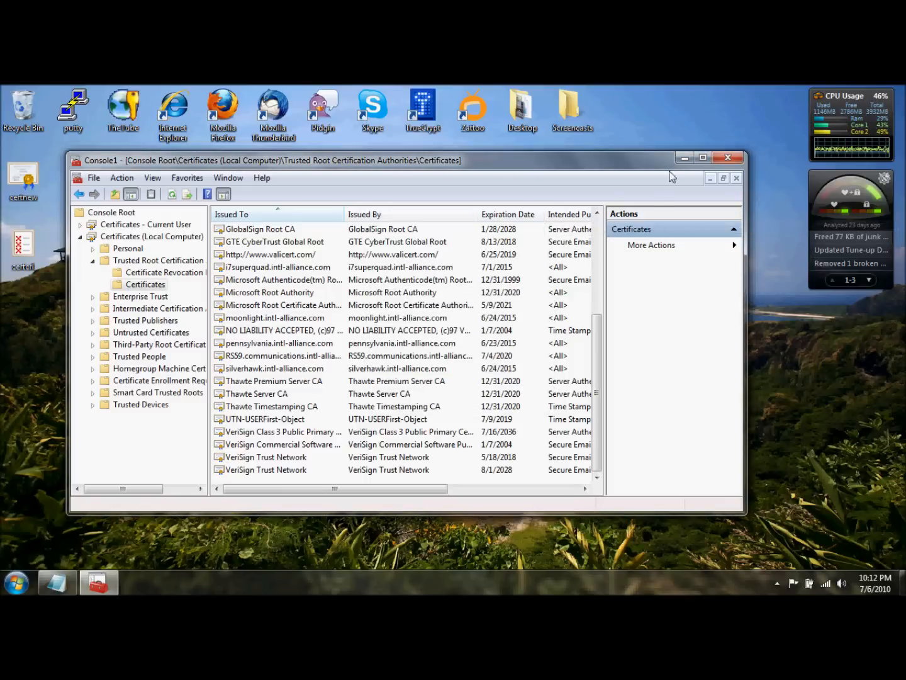
Close the console and save its settings as Console1 in Administrative Tools, replacing the existing file
click(728, 157)
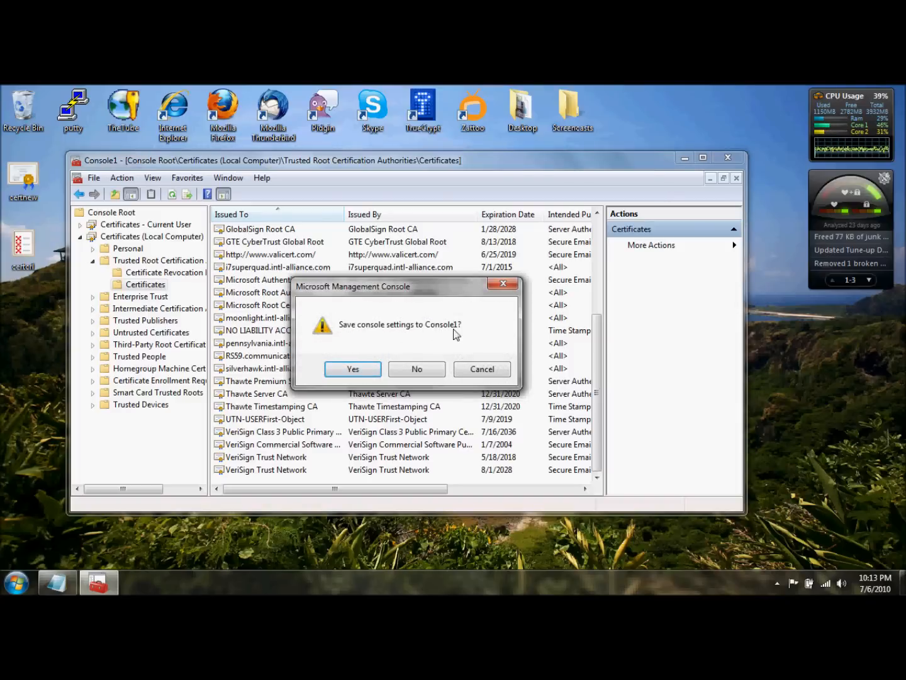
click(359, 373)
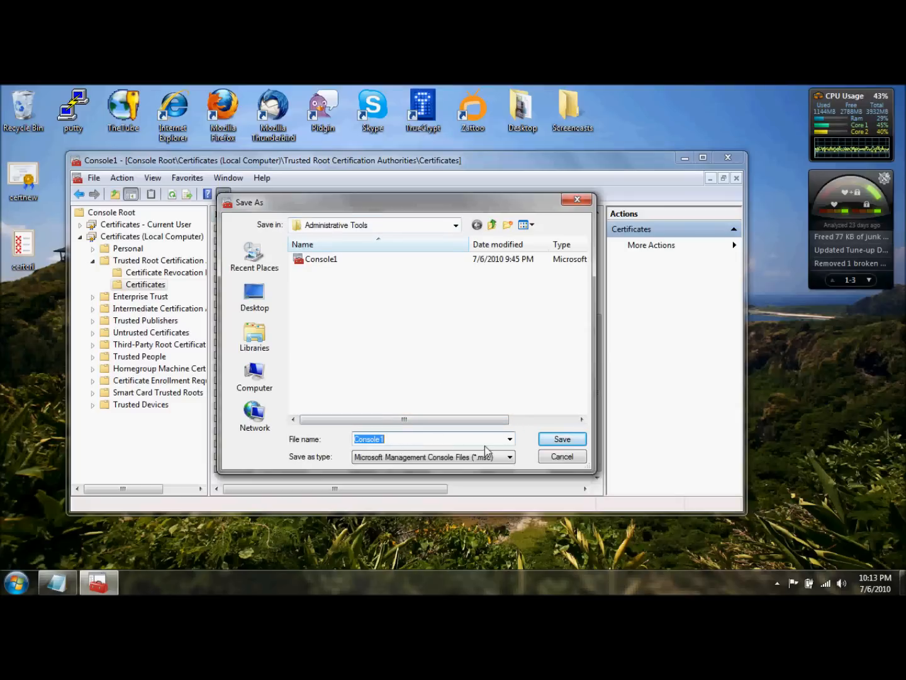
click(549, 441)
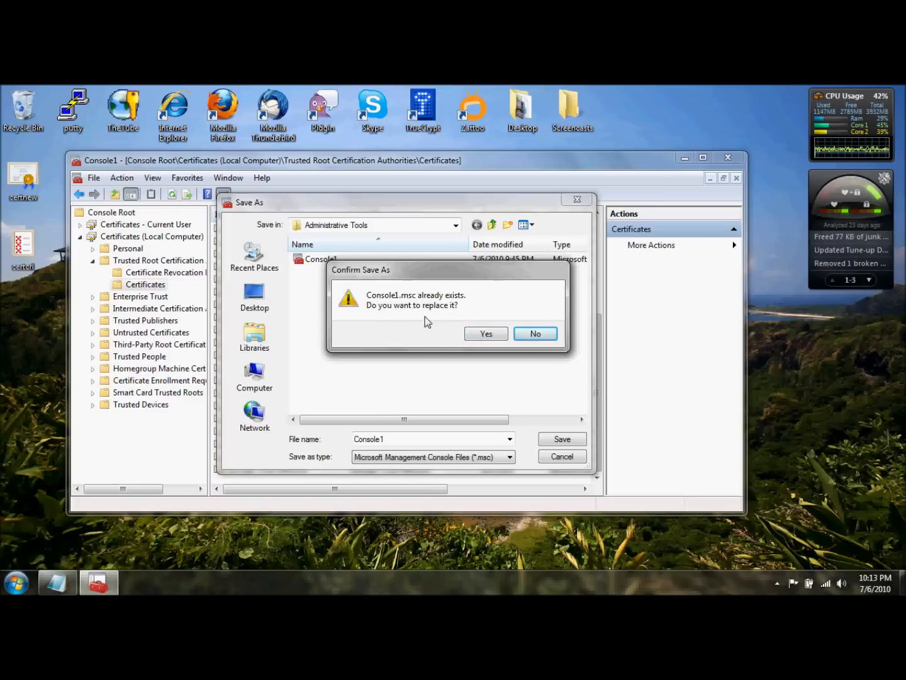
click(482, 334)
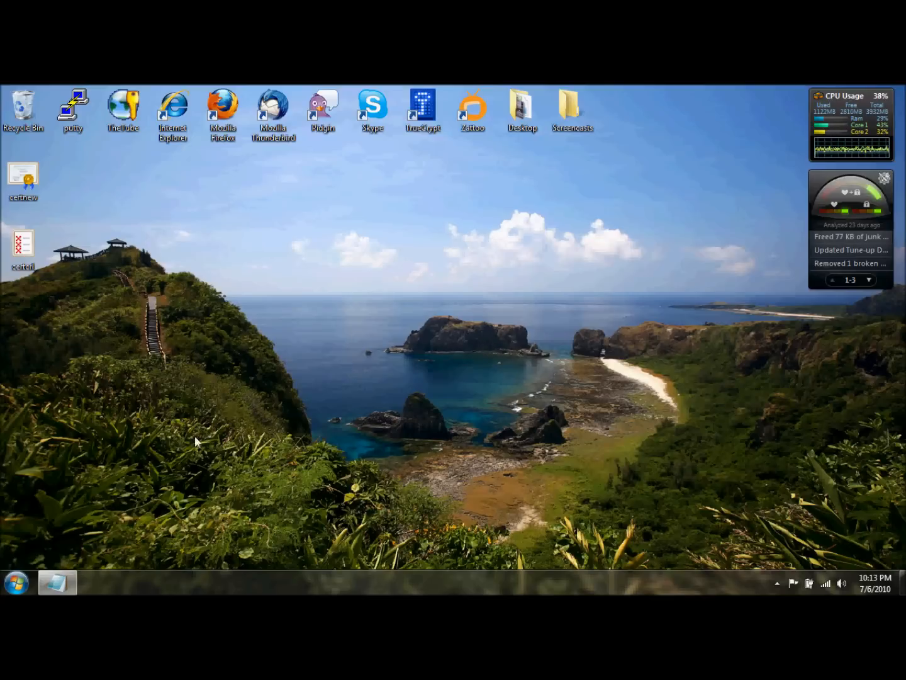
Search for cmd and run the command prompt as administrator
click(18, 586)
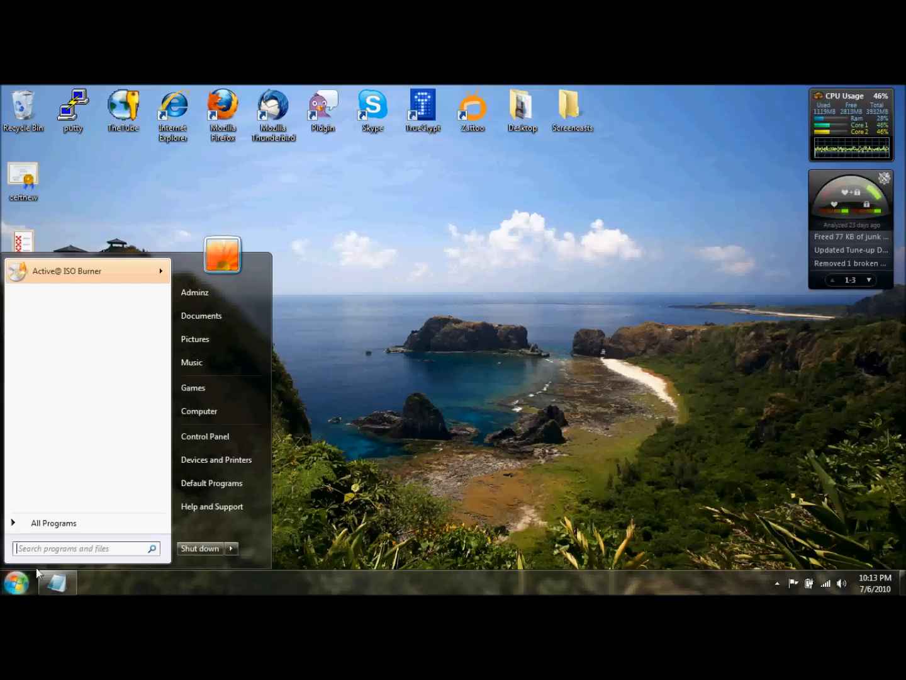
click(54, 553)
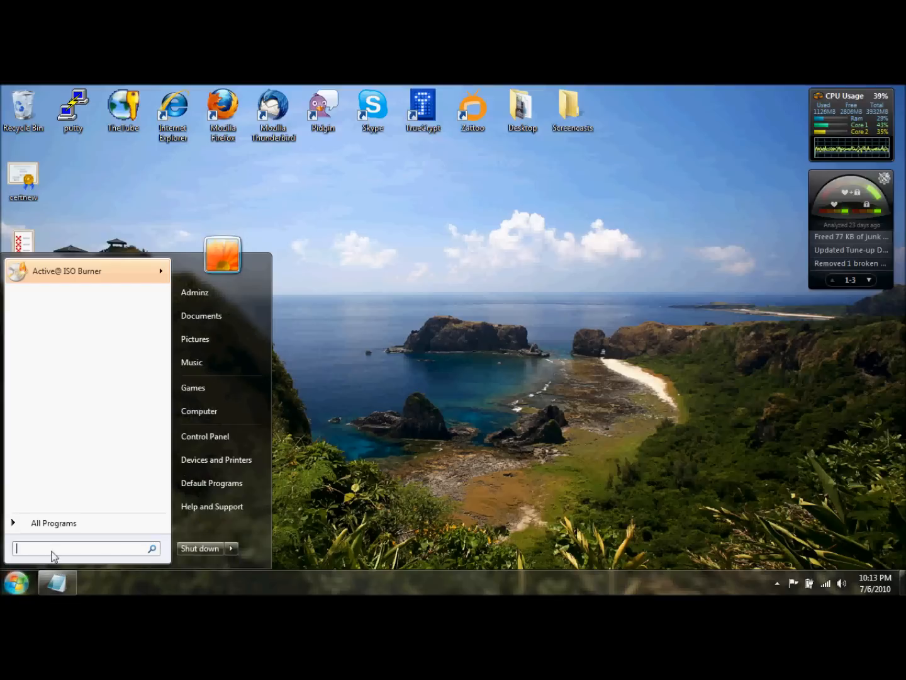
text(cmd)
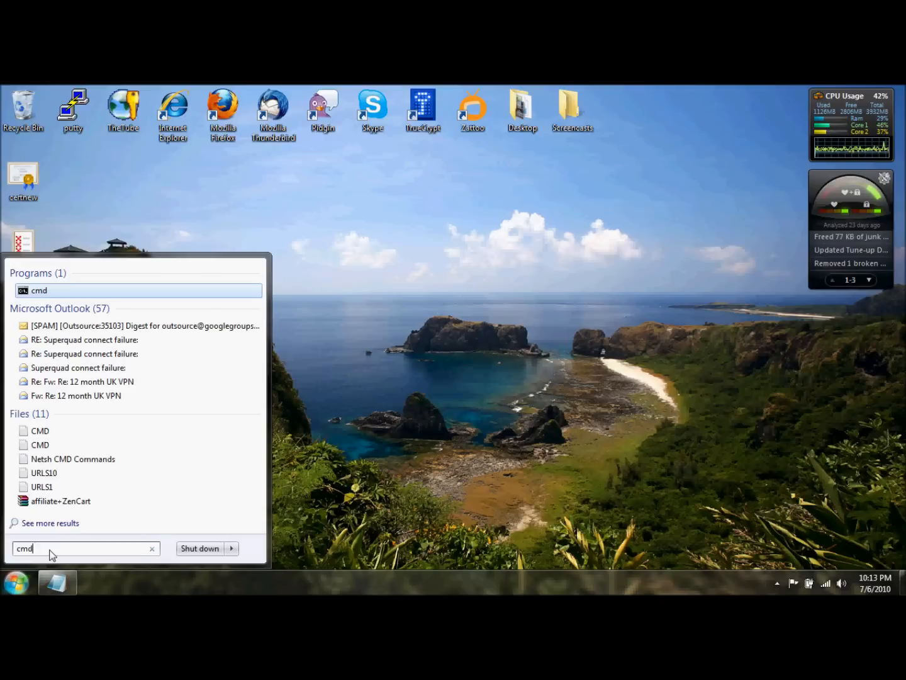
right_click(39, 293)
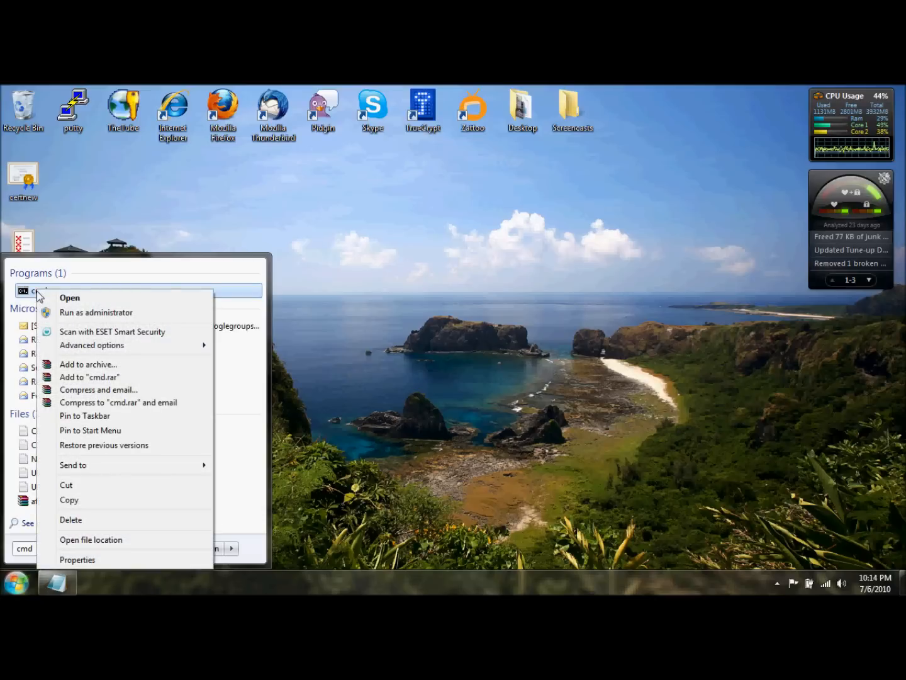
click(66, 313)
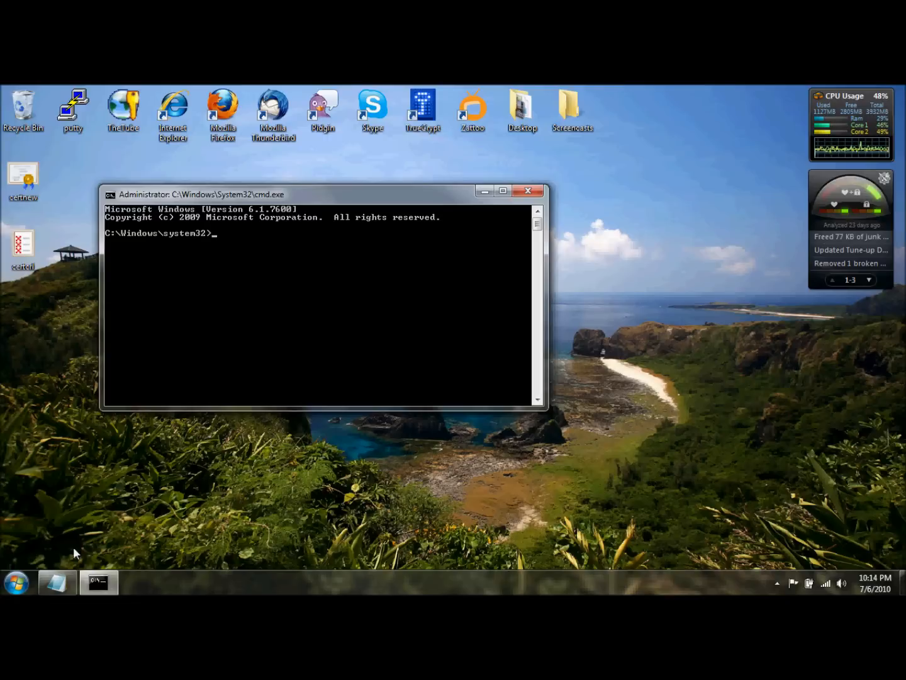
Switch to the CMD note in Notepad, copy the full line "notepad %windir%\system32\drivers\etc\hosts", and minimize the note
mouse_move(56, 584)
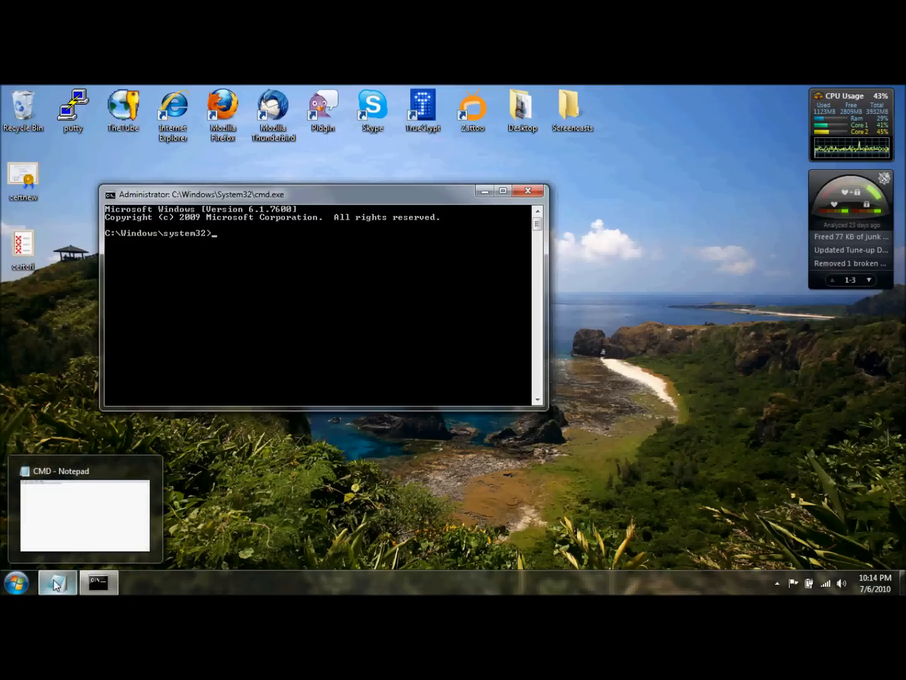
click(57, 584)
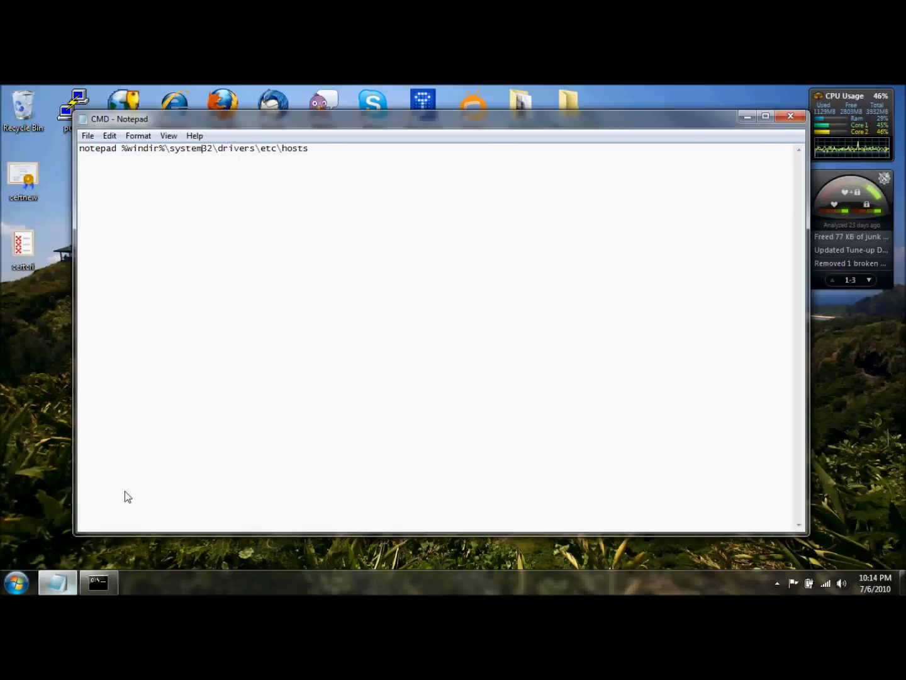
click(309, 150)
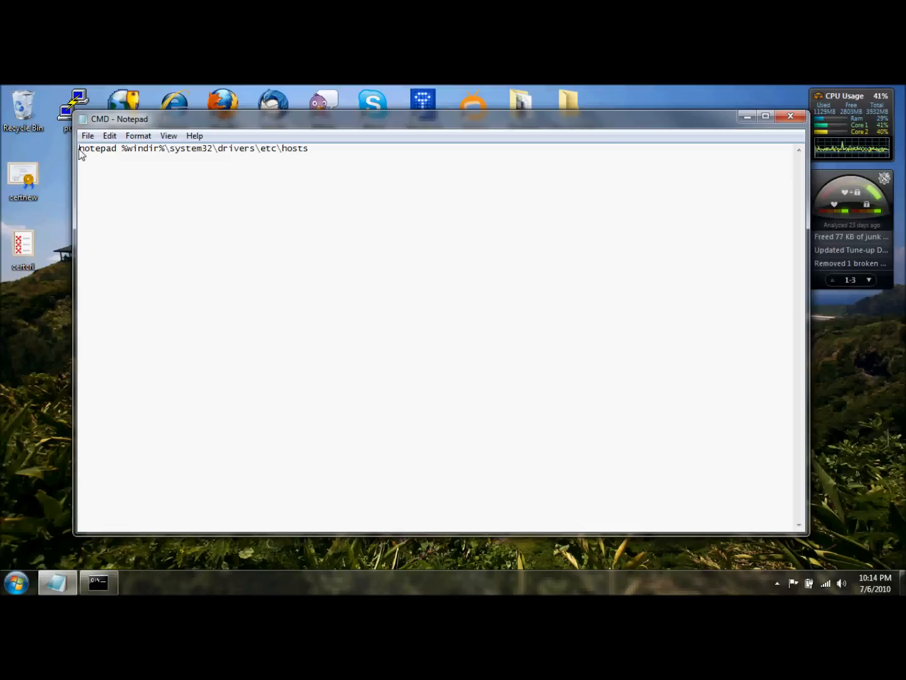
drag(79, 150, 309, 152)
right_click(269, 154)
click(304, 190)
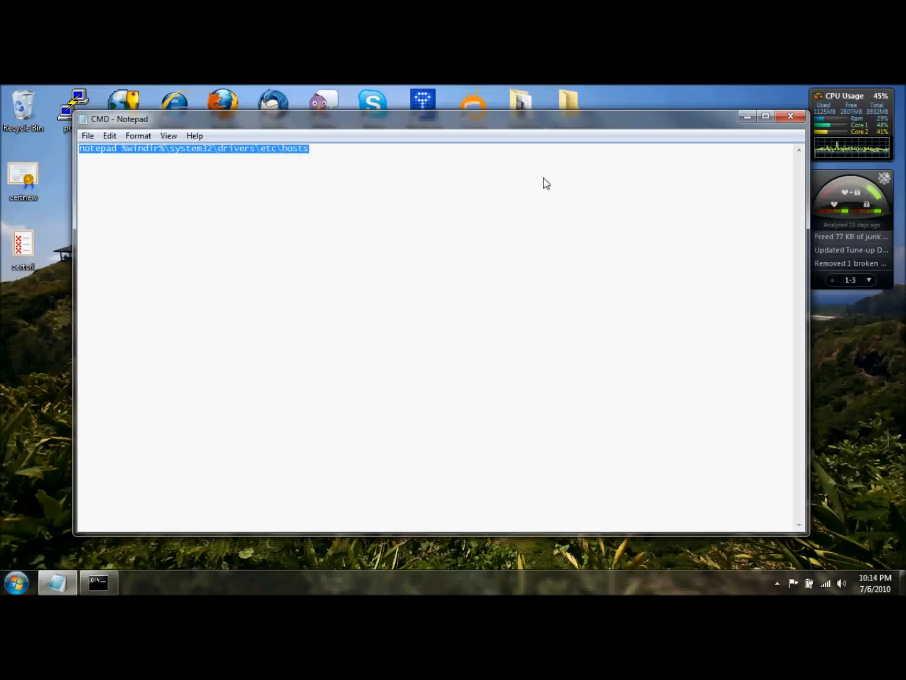
click(748, 117)
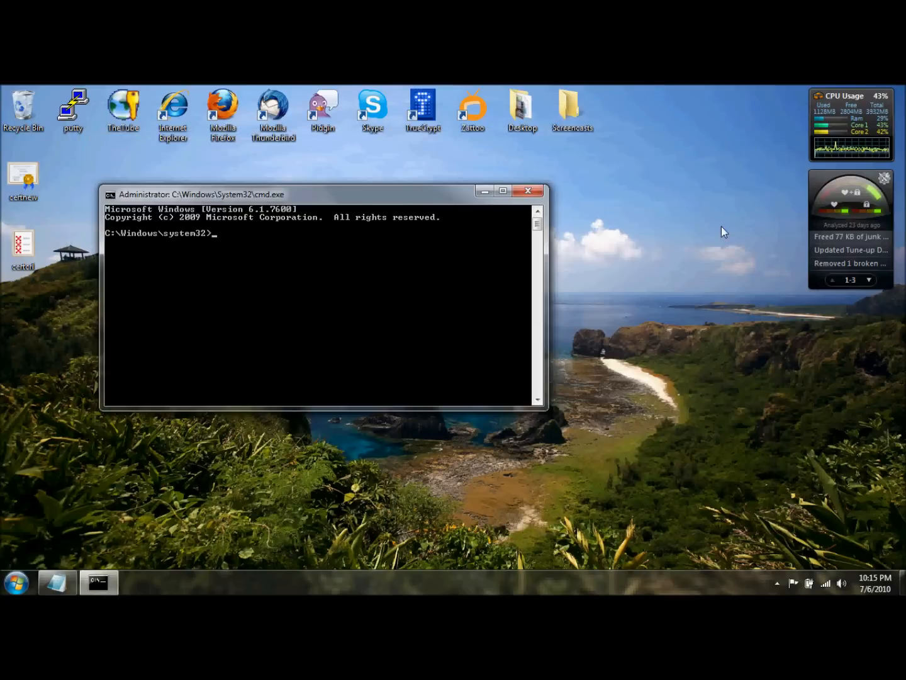
Paste the copied command into the administrator command prompt and run it to open the hosts file
right_click(221, 230)
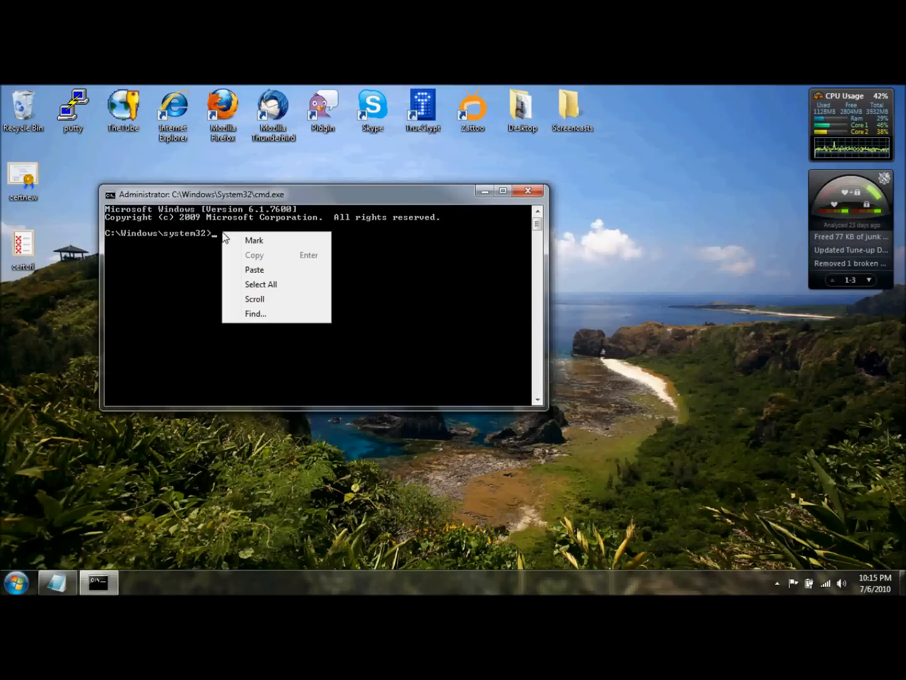
click(248, 270)
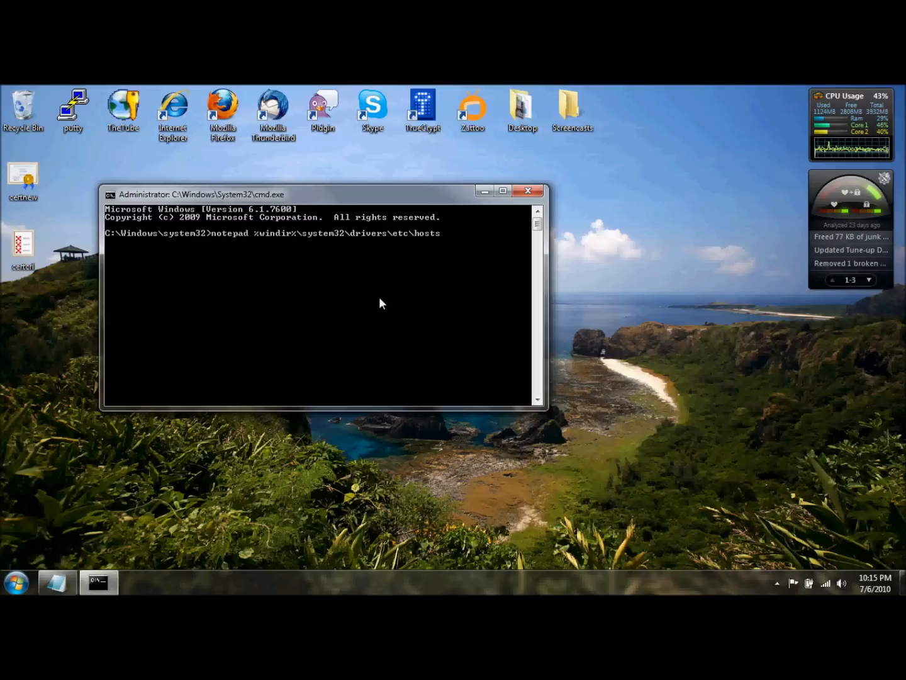
key(Return)
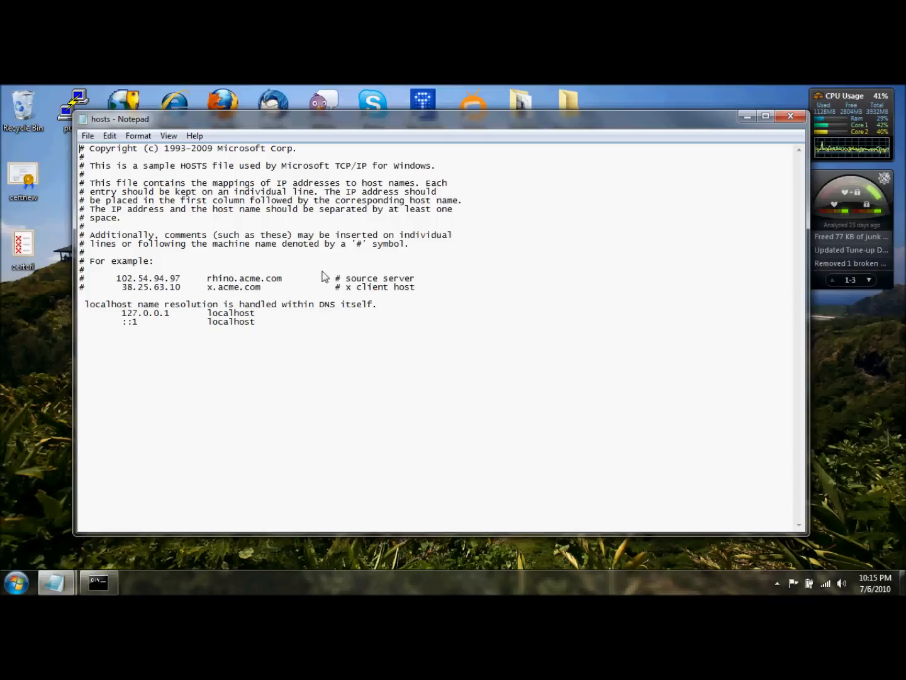
Add a line below the localhost entries of the hosts file mapping 213.5.176.130 to RS59.communications.intl-alliance.com
click(264, 327)
text(213.5.)
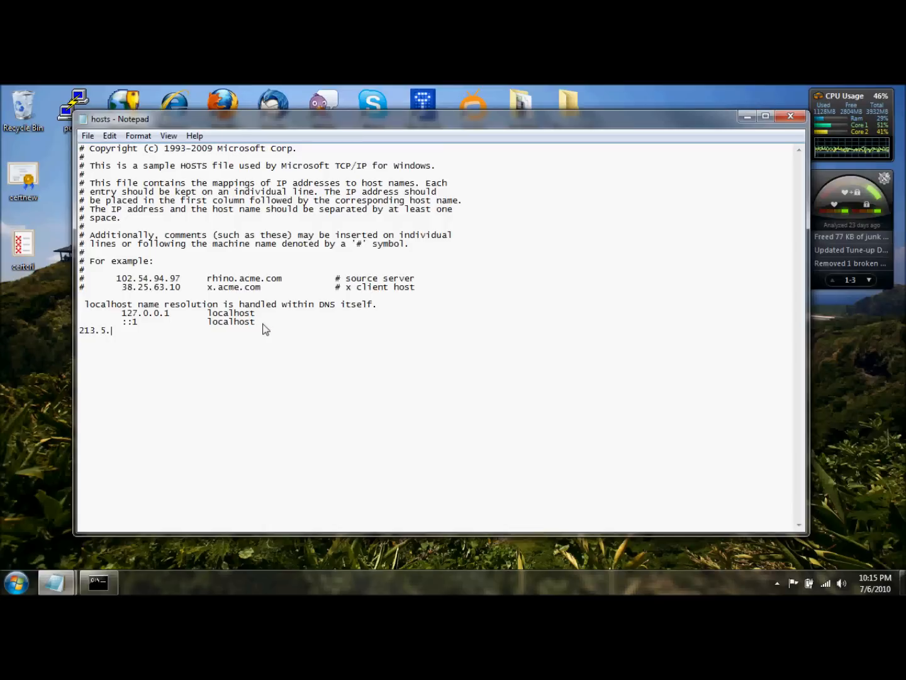
text(176.130)
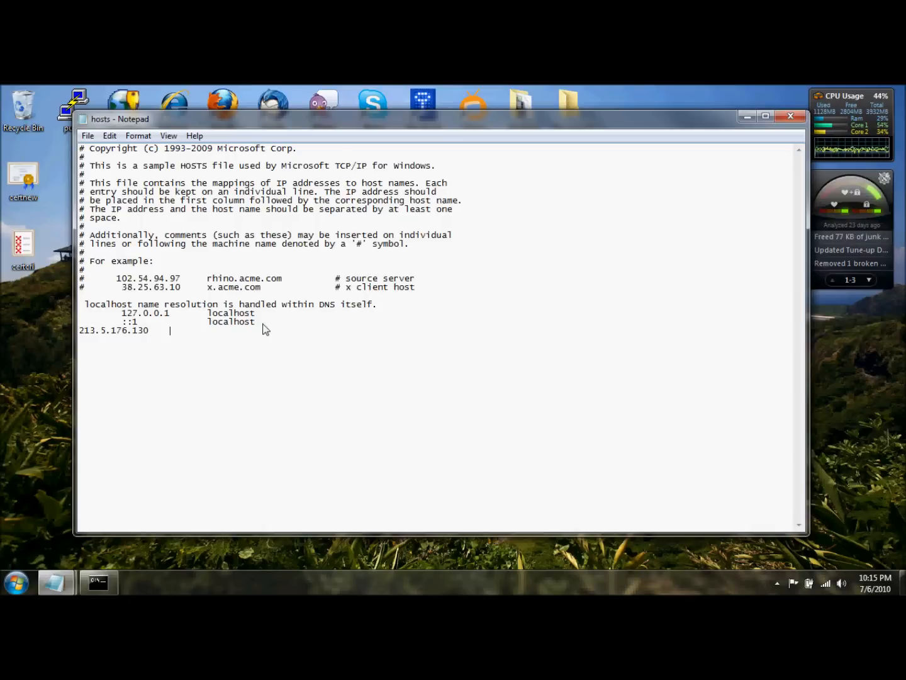
text(RS59.communications)
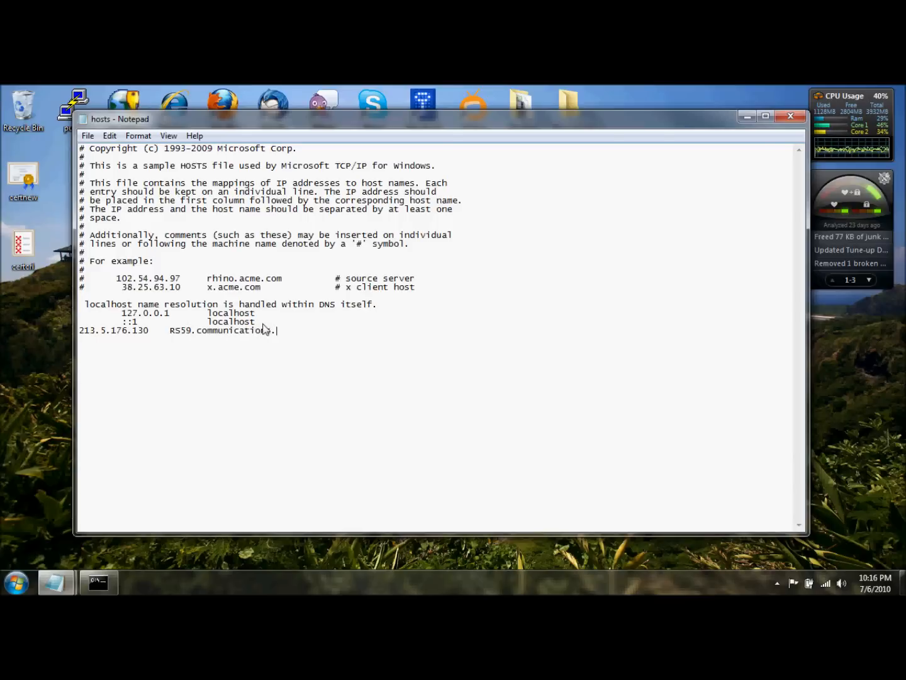
text(.intl-alliance.com)
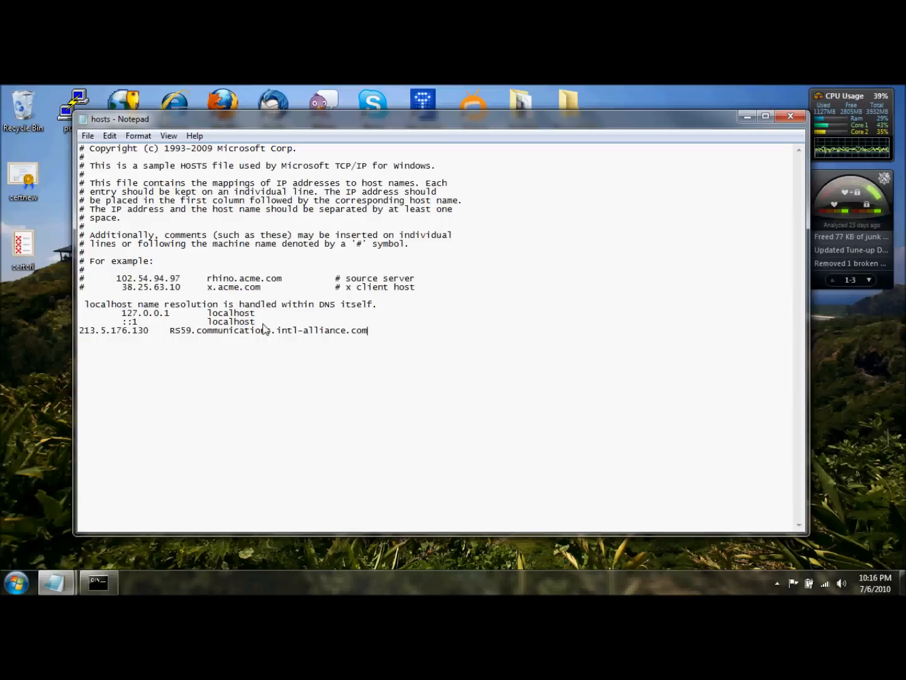
Save and close the hosts file, and end the command prompt session with exit
click(88, 136)
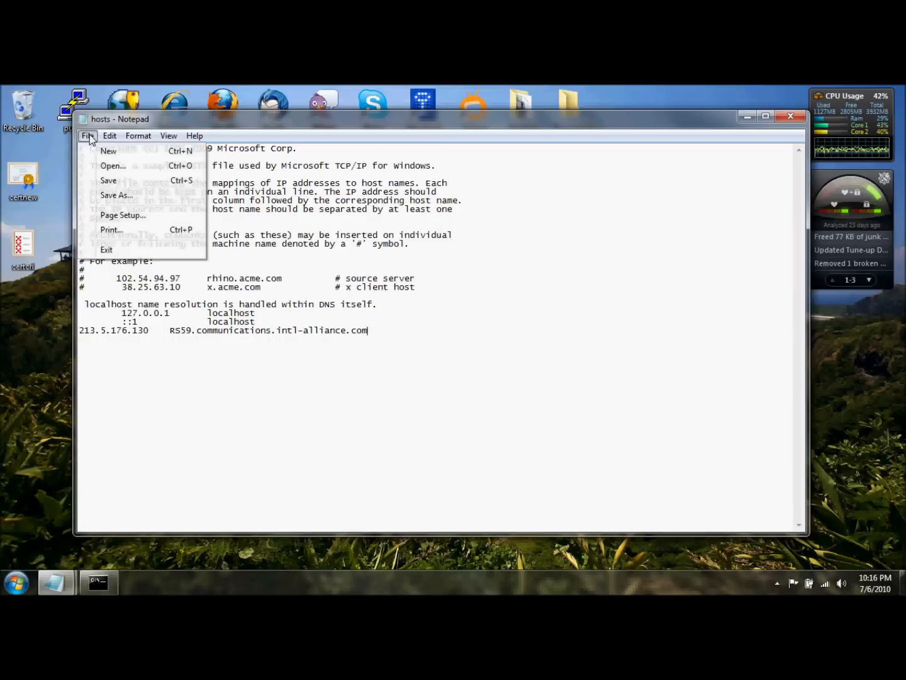
click(106, 181)
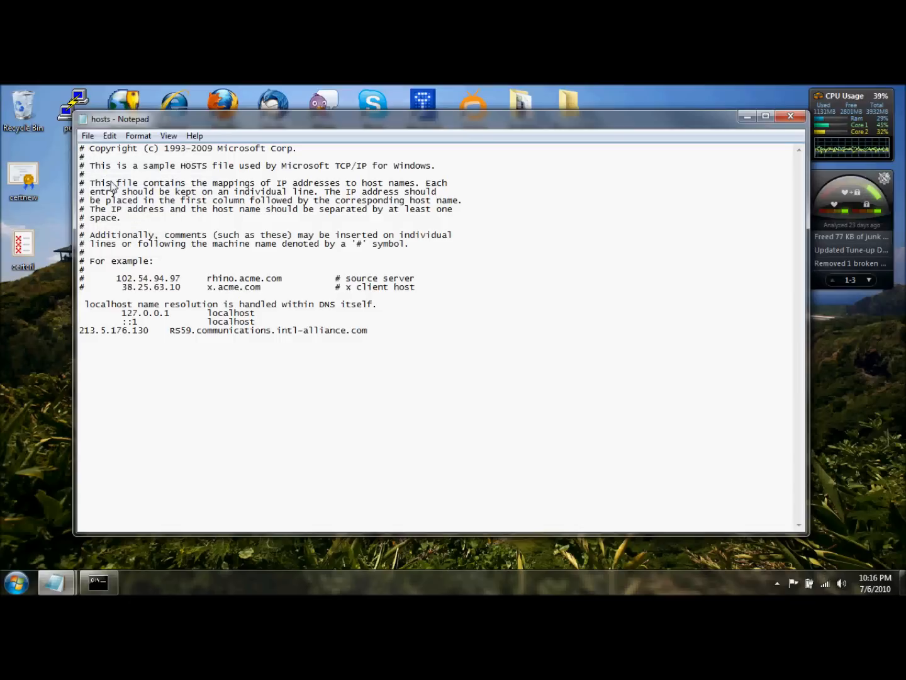
click(790, 119)
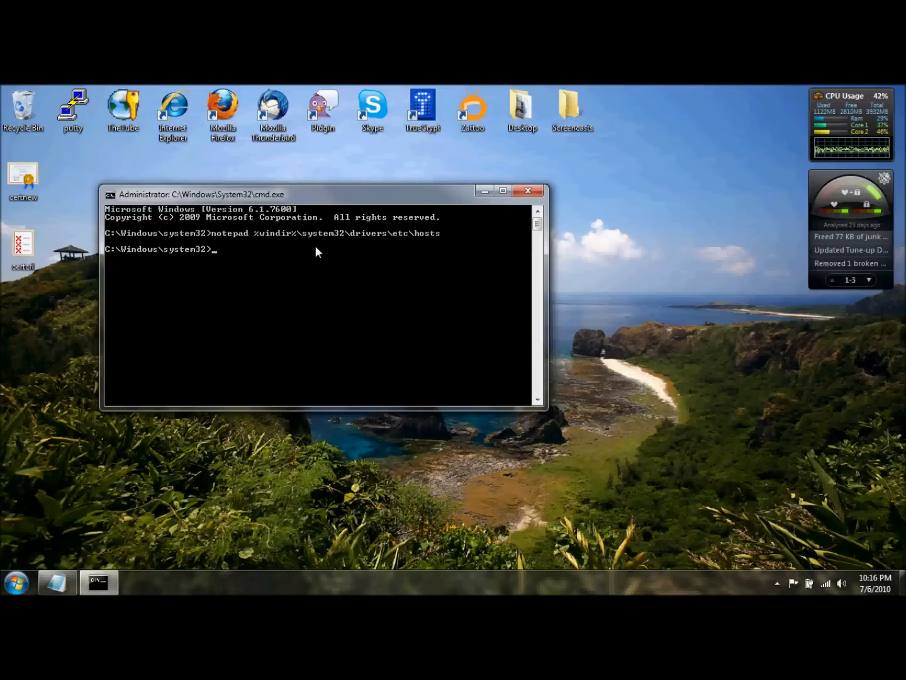
text(exit)
key(Return)
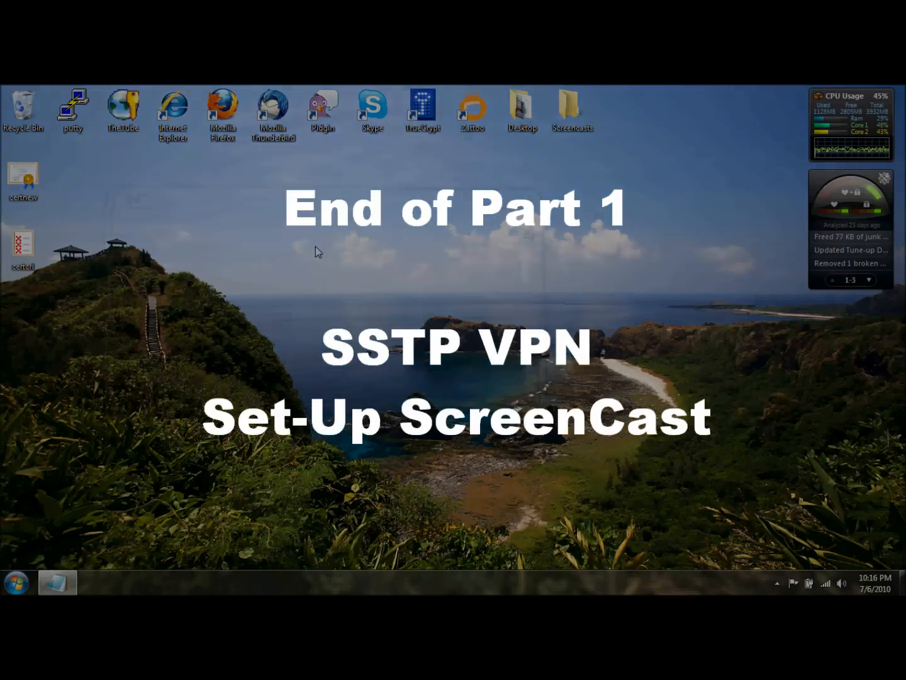